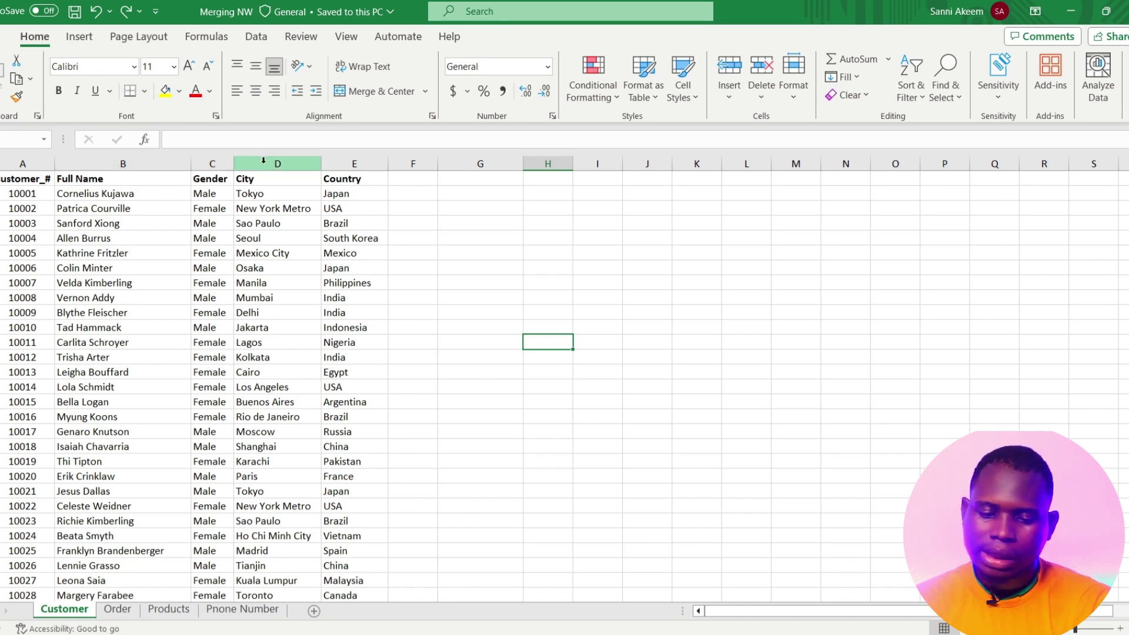
Review the Order, Products, Phone Number and Customer sheets, checking B2's customer number, ending on Order.
{"action": "left_click", "coordinate": [117, 614]}
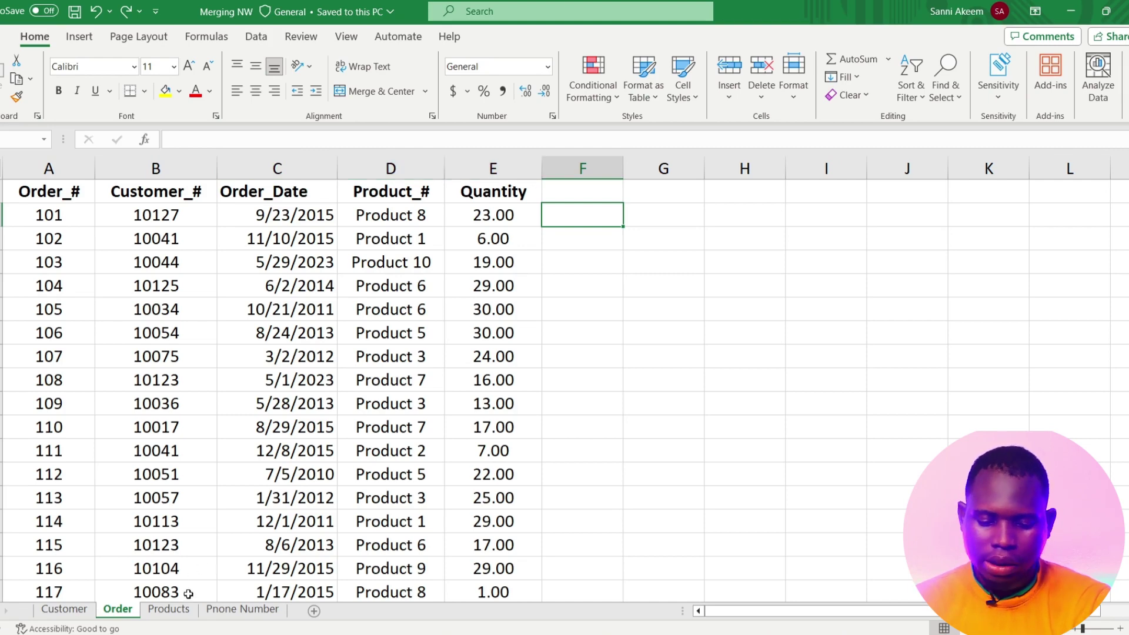
{"action": "left_click", "coordinate": [169, 609]}
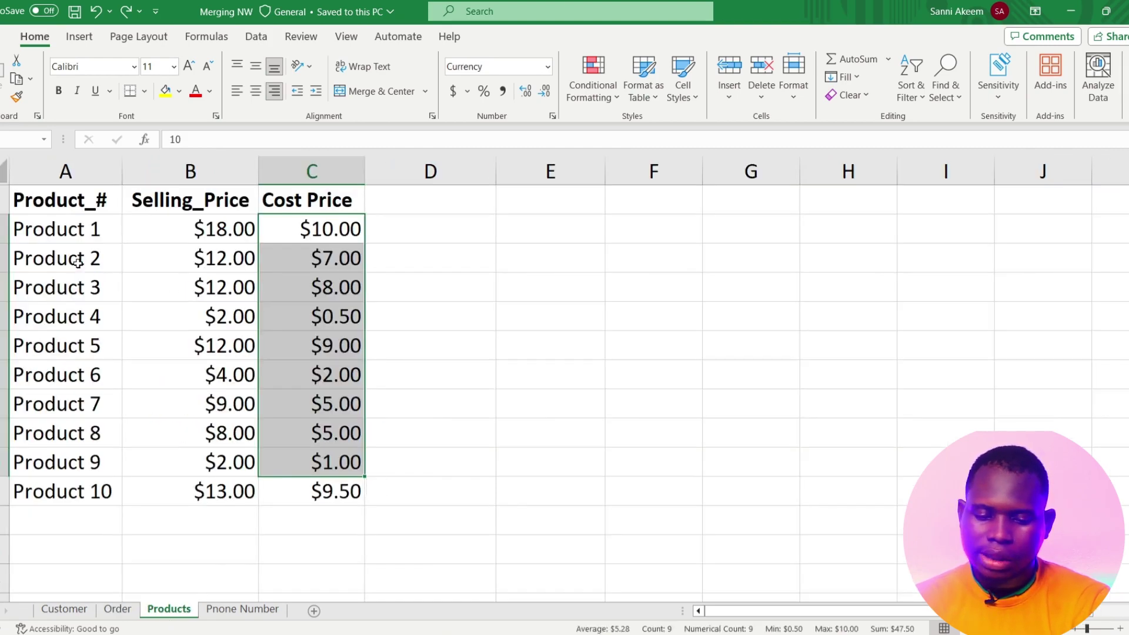
{"action": "left_click", "coordinate": [252, 610]}
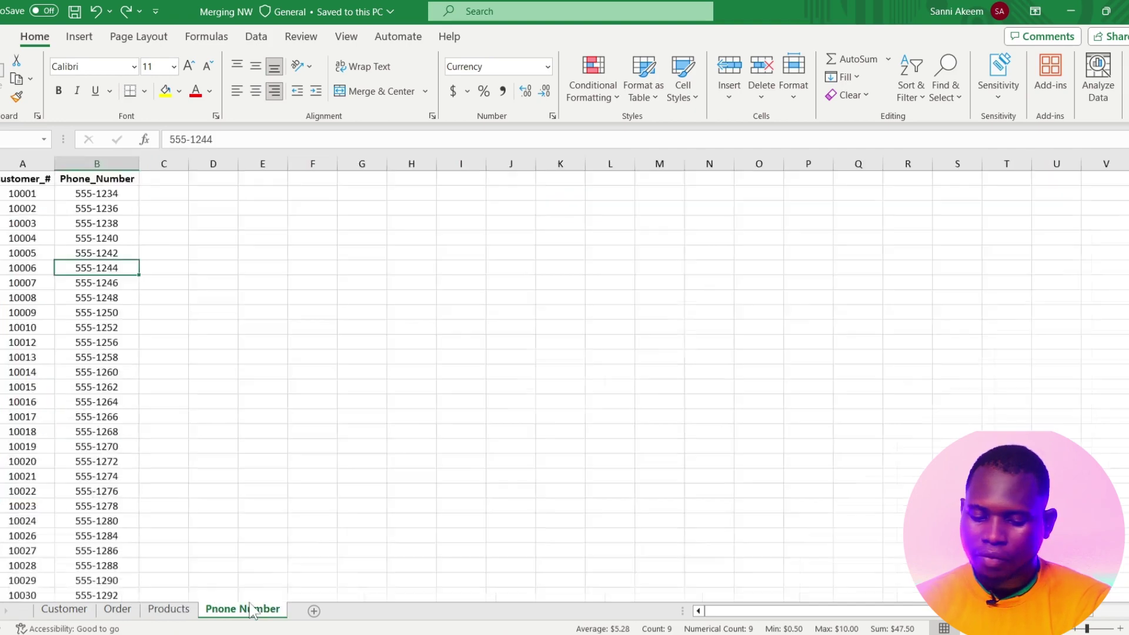
{"action": "left_click", "coordinate": [116, 609]}
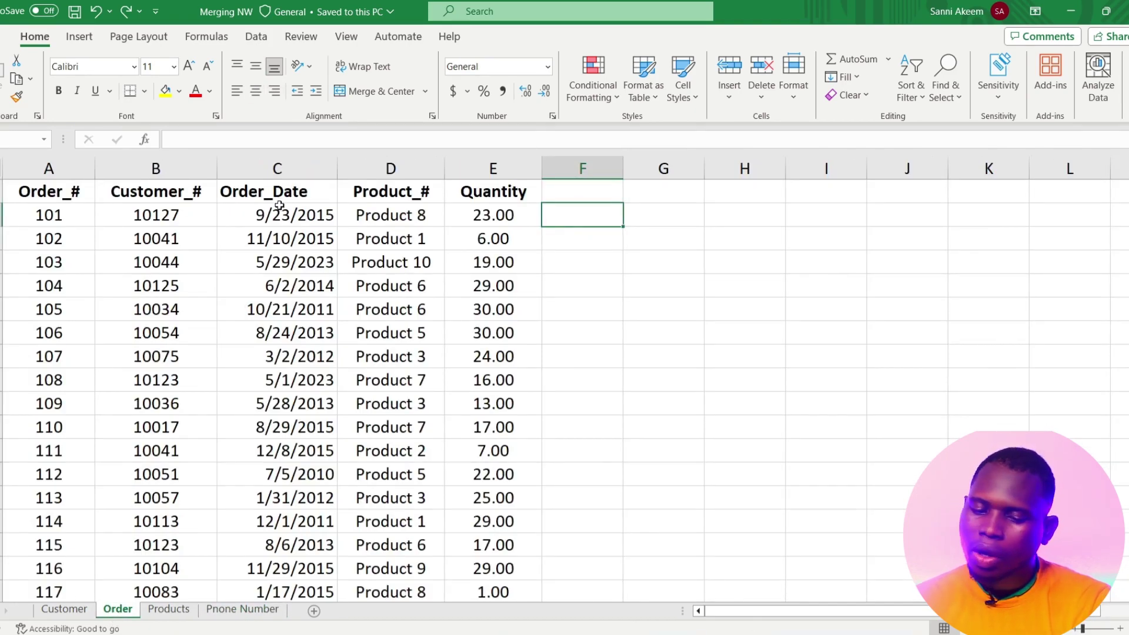
{"action": "left_click", "coordinate": [167, 213]}
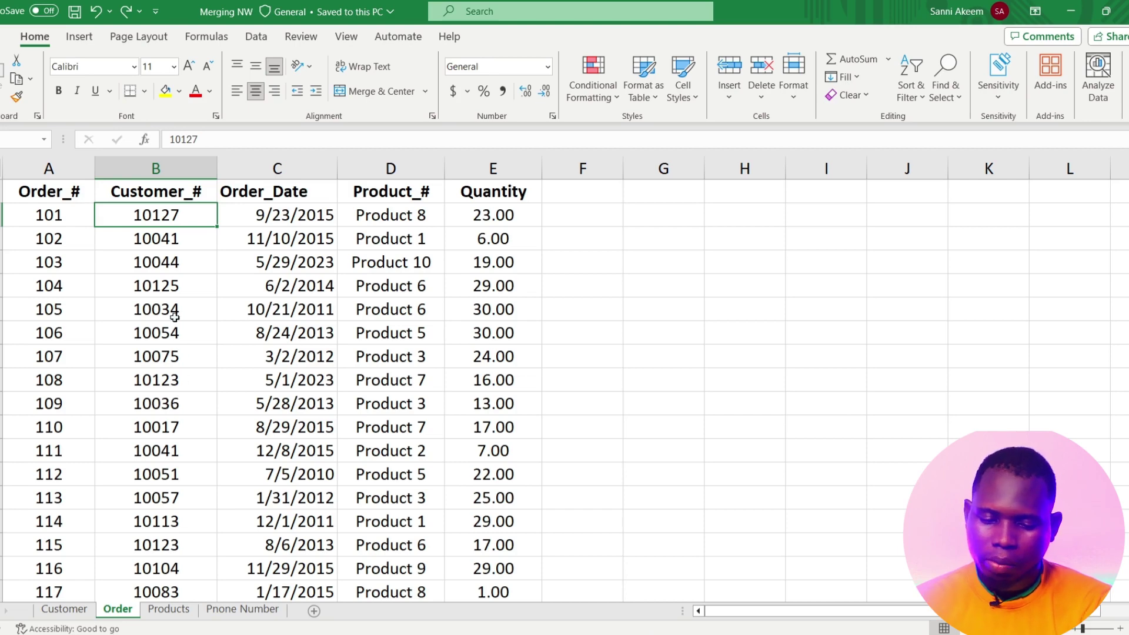
{"action": "left_click", "coordinate": [85, 611]}
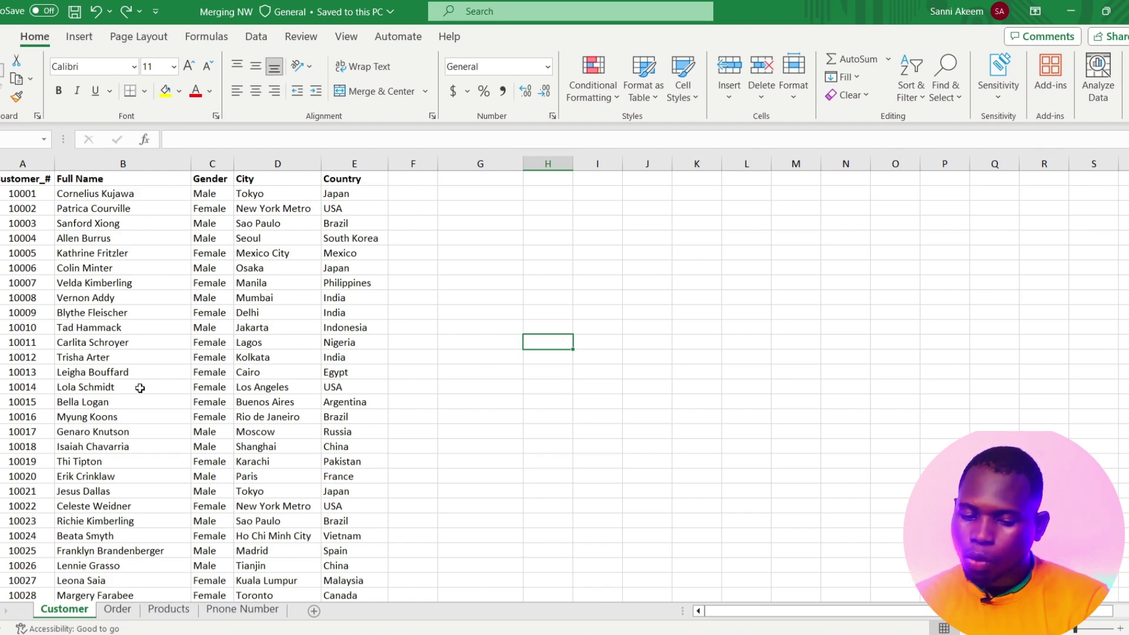
{"action": "left_click", "coordinate": [117, 610]}
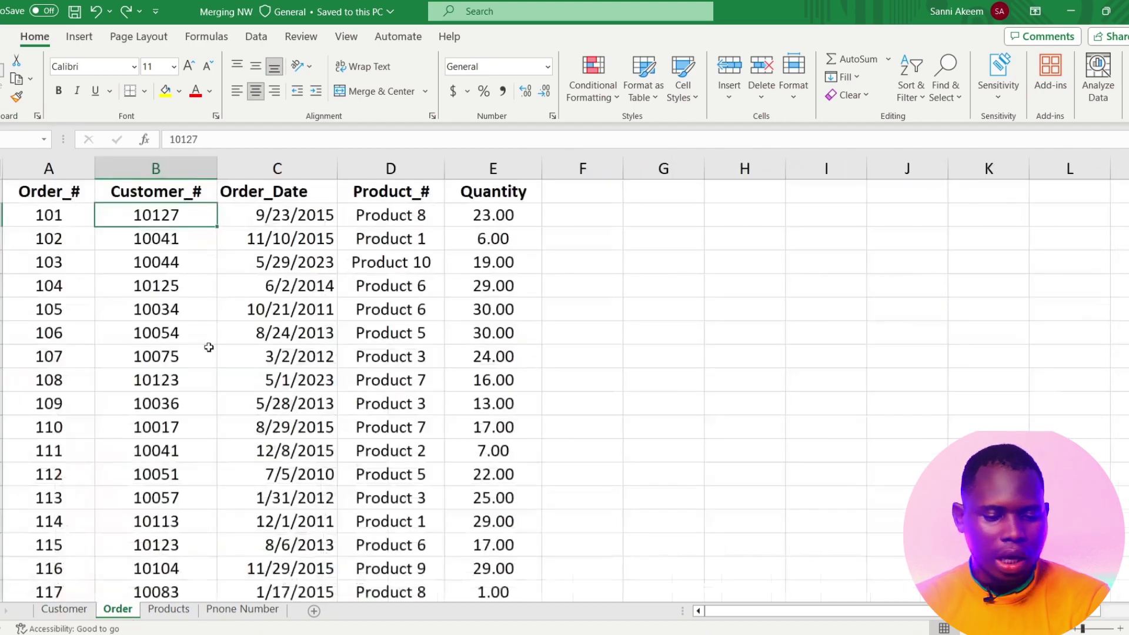
Insert a new empty column C before Order_Date on the Order sheet.
{"action": "left_click", "coordinate": [272, 171]}
{"action": "right_click", "coordinate": [273, 170]}
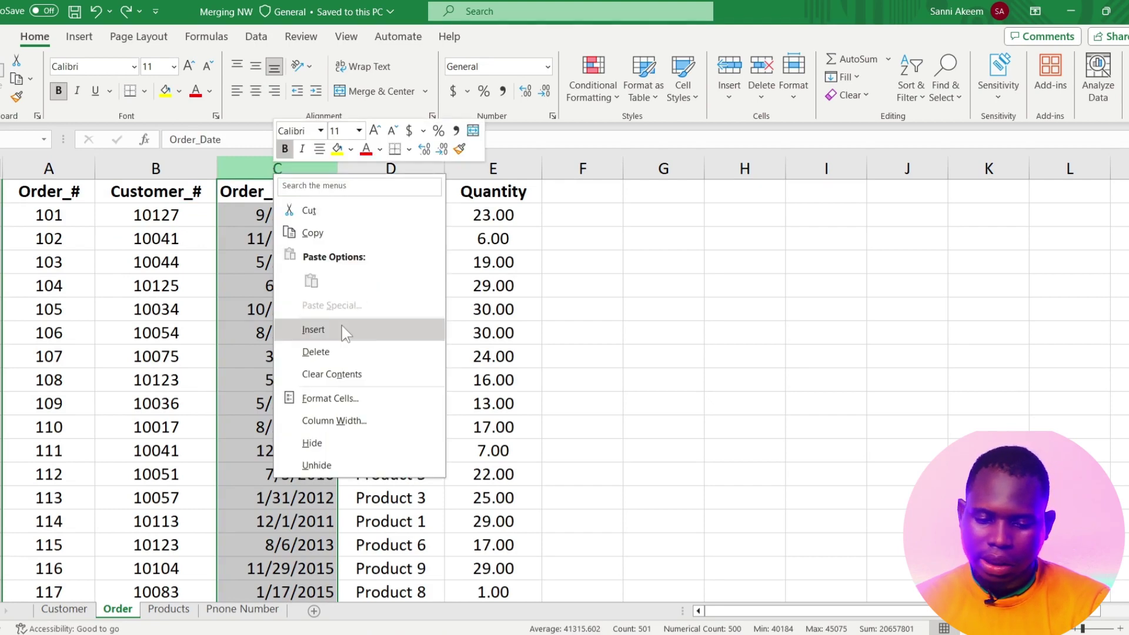
{"action": "left_click", "coordinate": [342, 330]}
Head column C 'Customer's Name' and autofit its width to the header.
{"action": "left_click", "coordinate": [271, 197]}
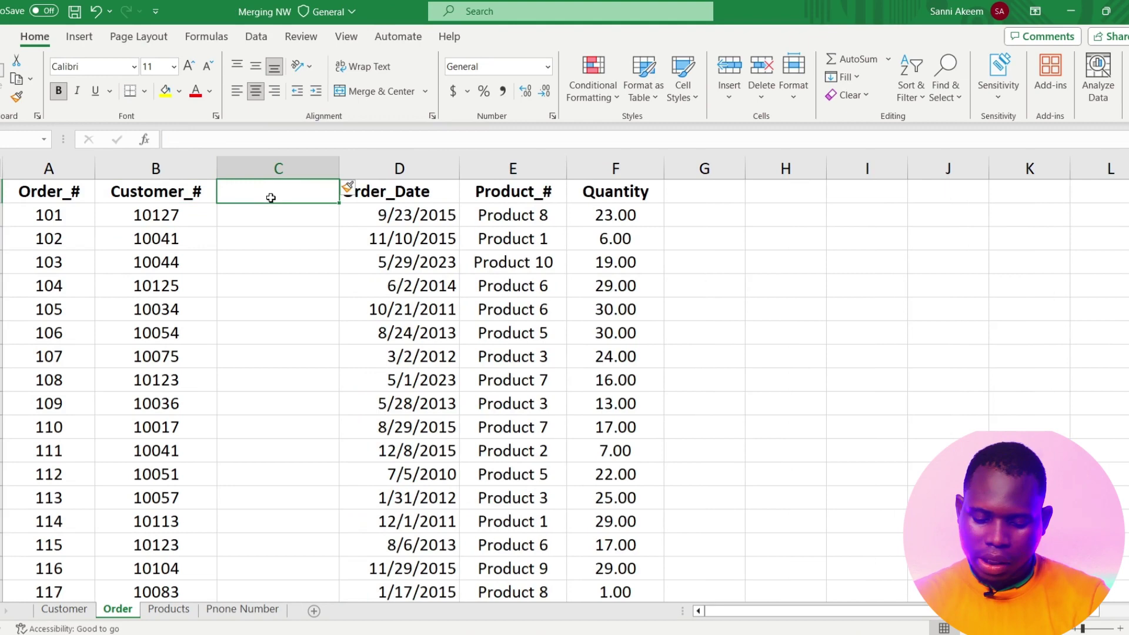
{"action": "type", "text": "Custom"}
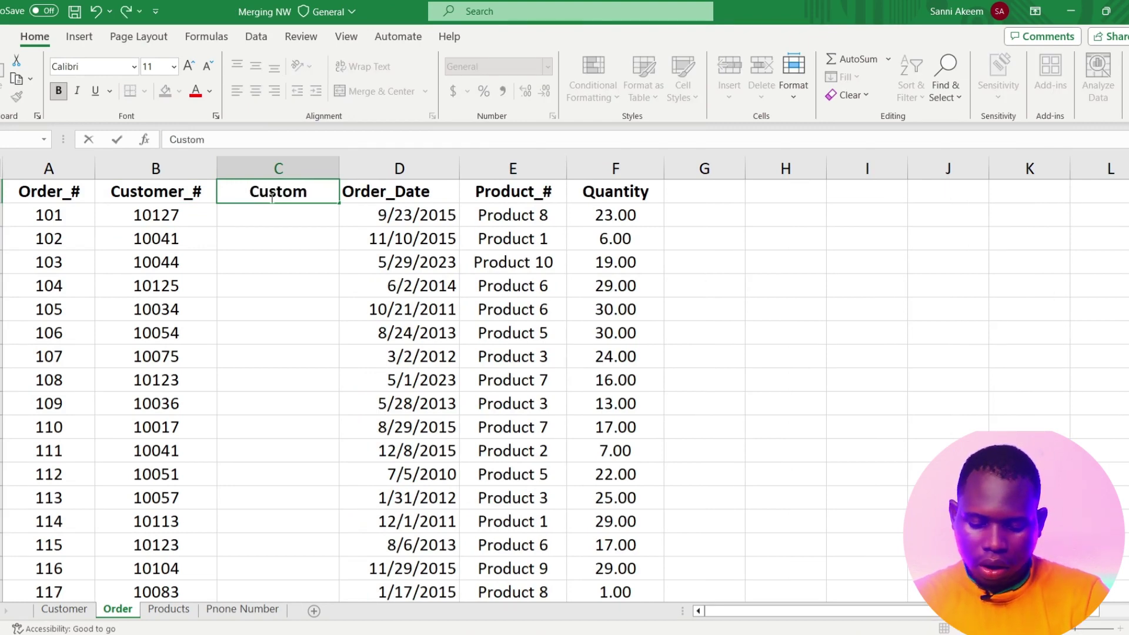
{"action": "type", "text": "er's"}
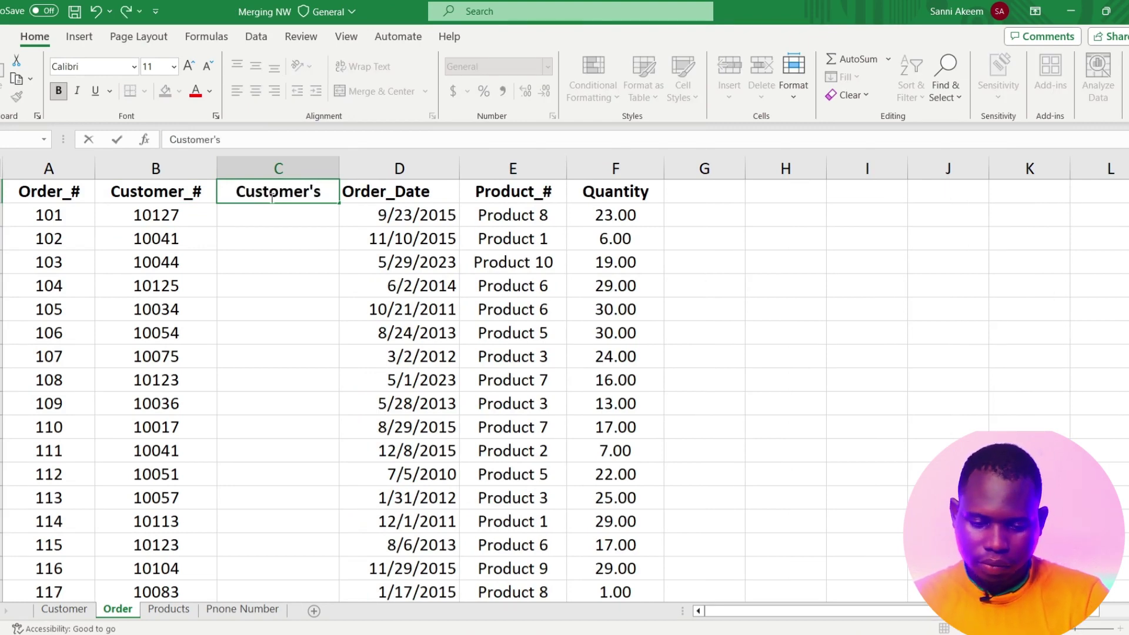
{"action": "type", "text": " Name"}
{"action": "key", "text": "Return"}
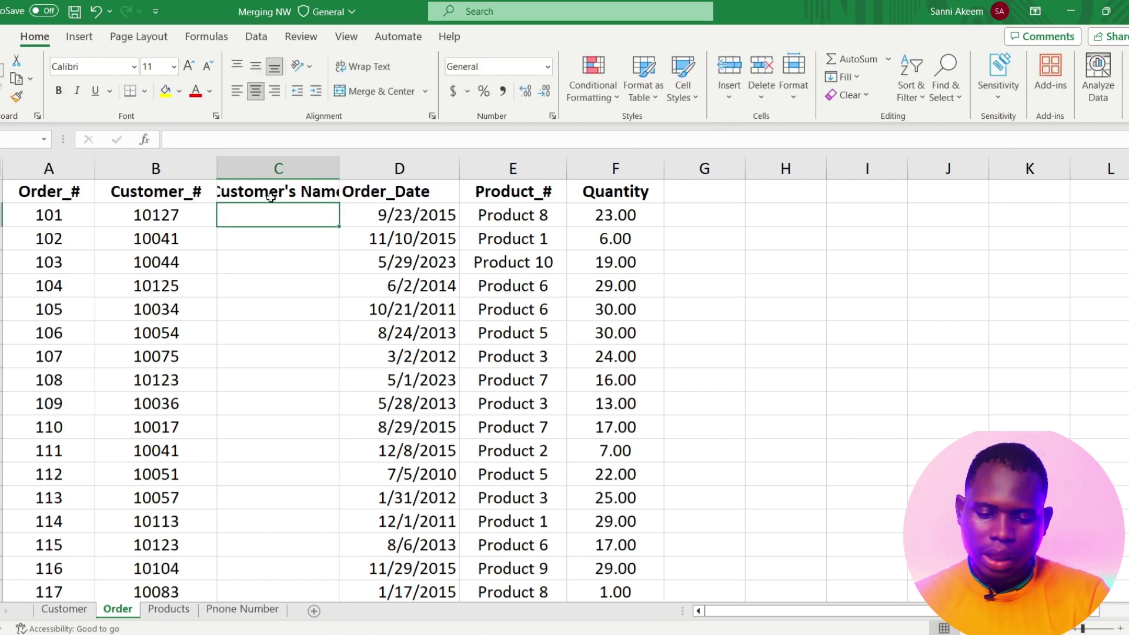
{"action": "double_click", "coordinate": [349, 176]}
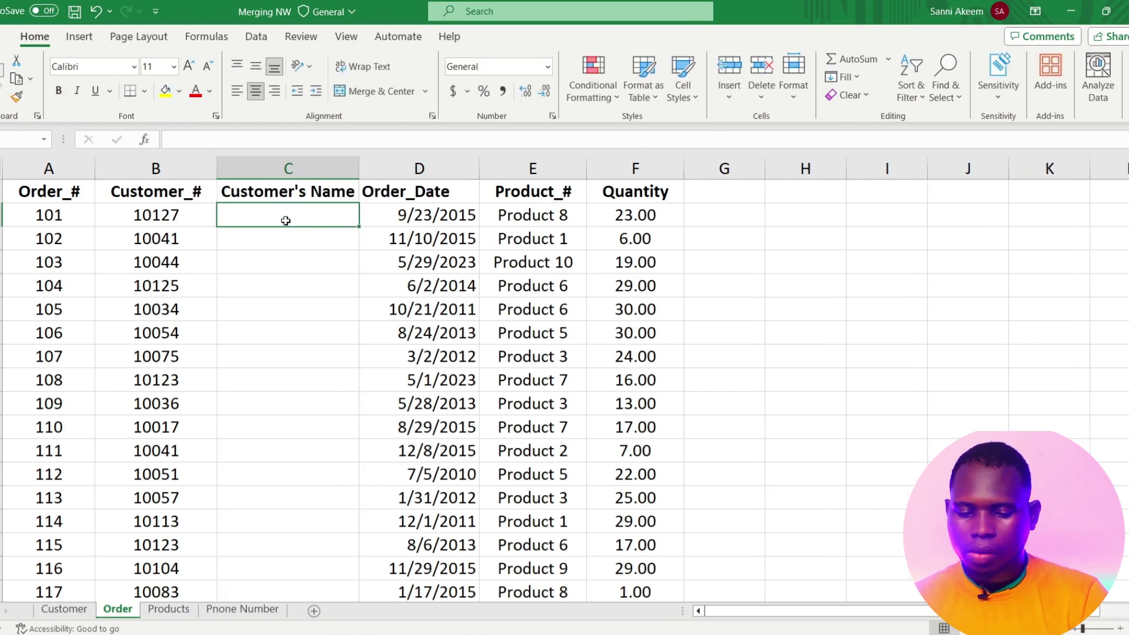
Enter =XLOOKUP(B2,Customer!A:A,Customer!B:B) in cell C2 of the Order sheet.
{"action": "type", "text": "=xlo"}
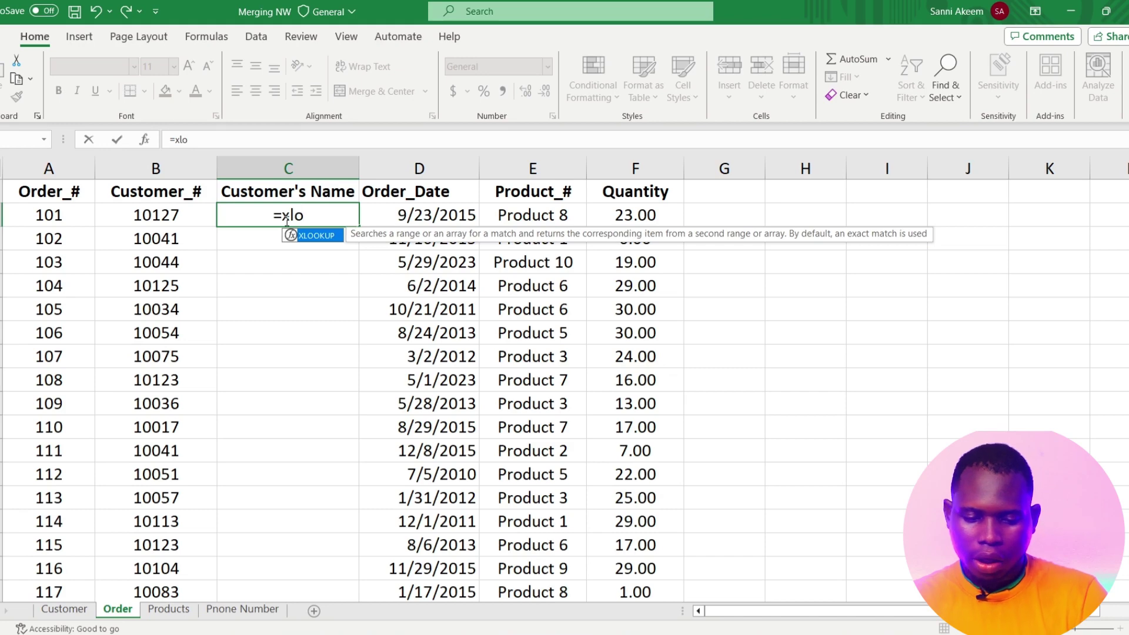
{"action": "key", "text": "Tab"}
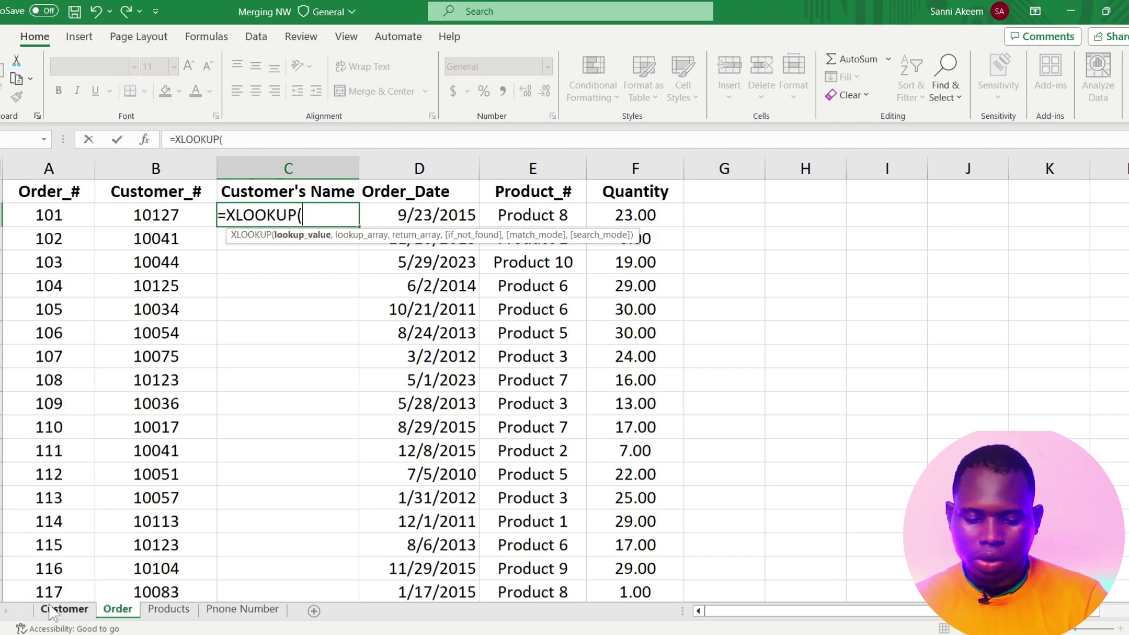
{"action": "left_click", "coordinate": [148, 215]}
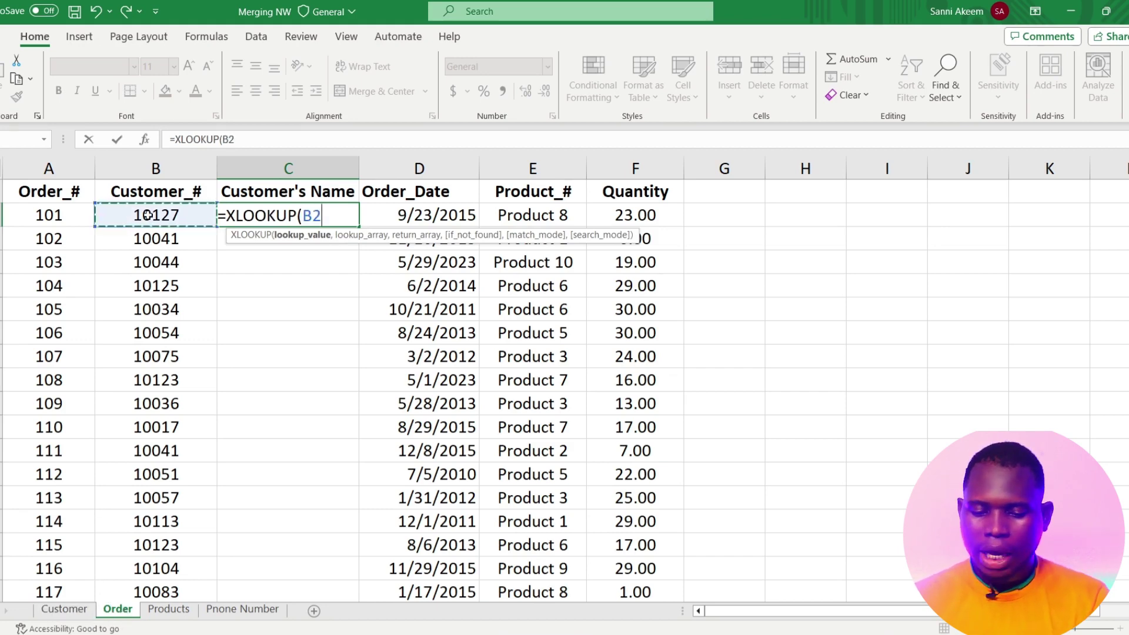
{"action": "type", "text": ","}
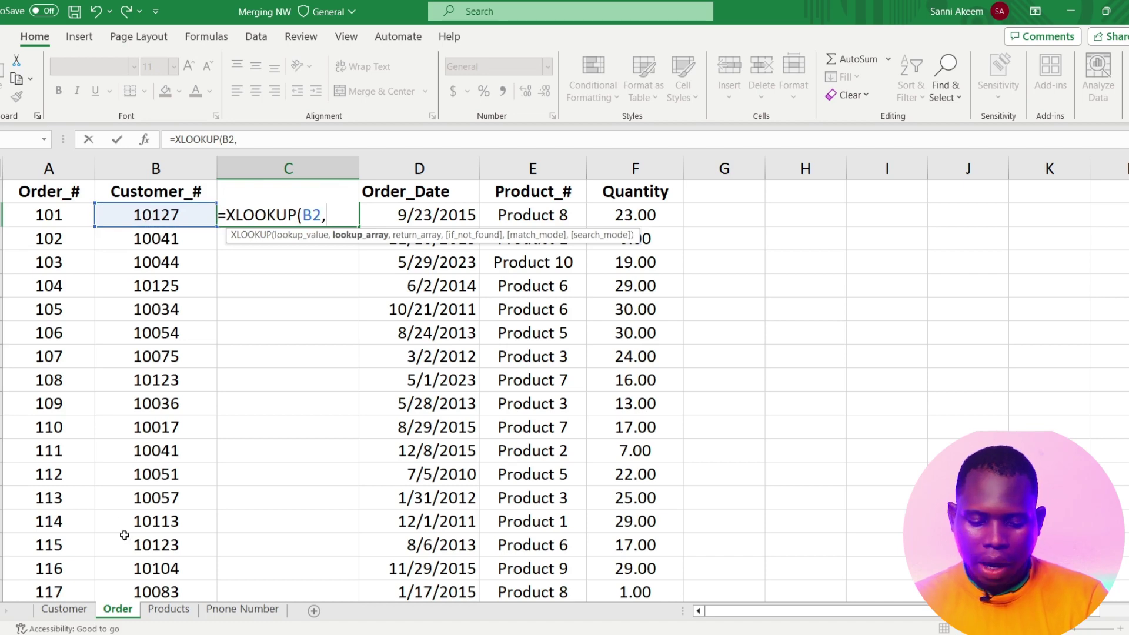
{"action": "left_click", "coordinate": [84, 611]}
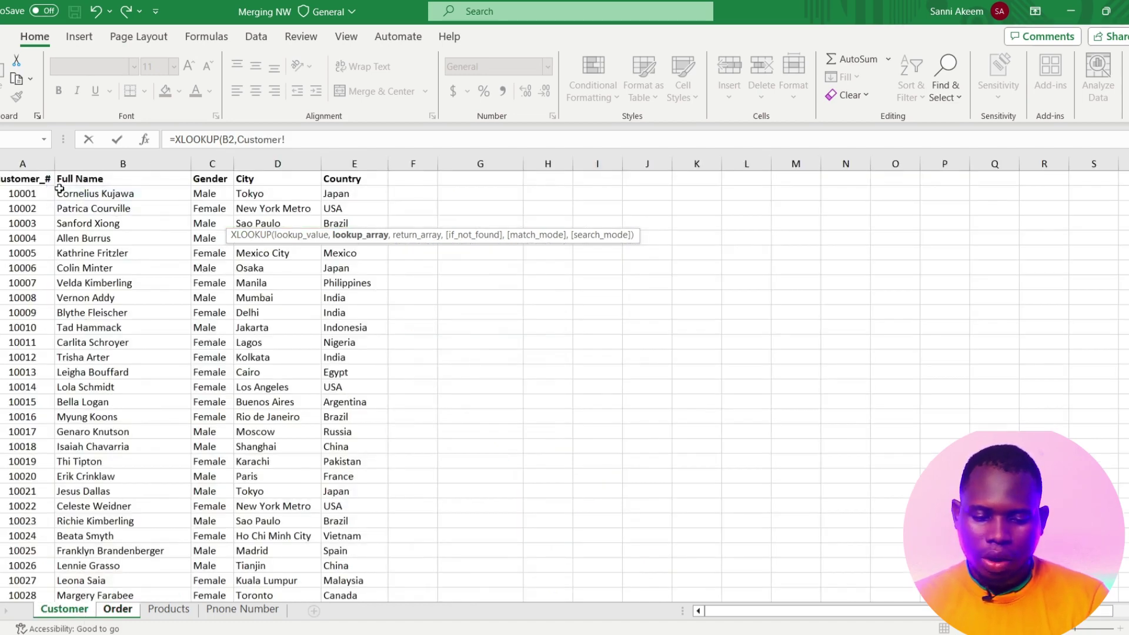
{"action": "left_click", "coordinate": [25, 164]}
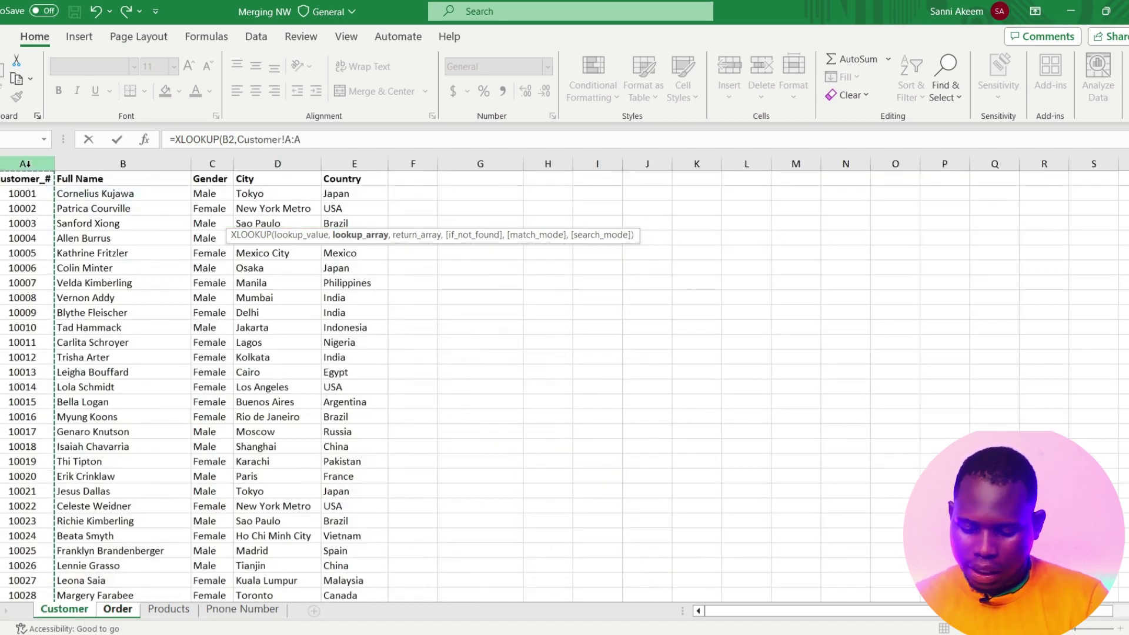
{"action": "type", "text": ","}
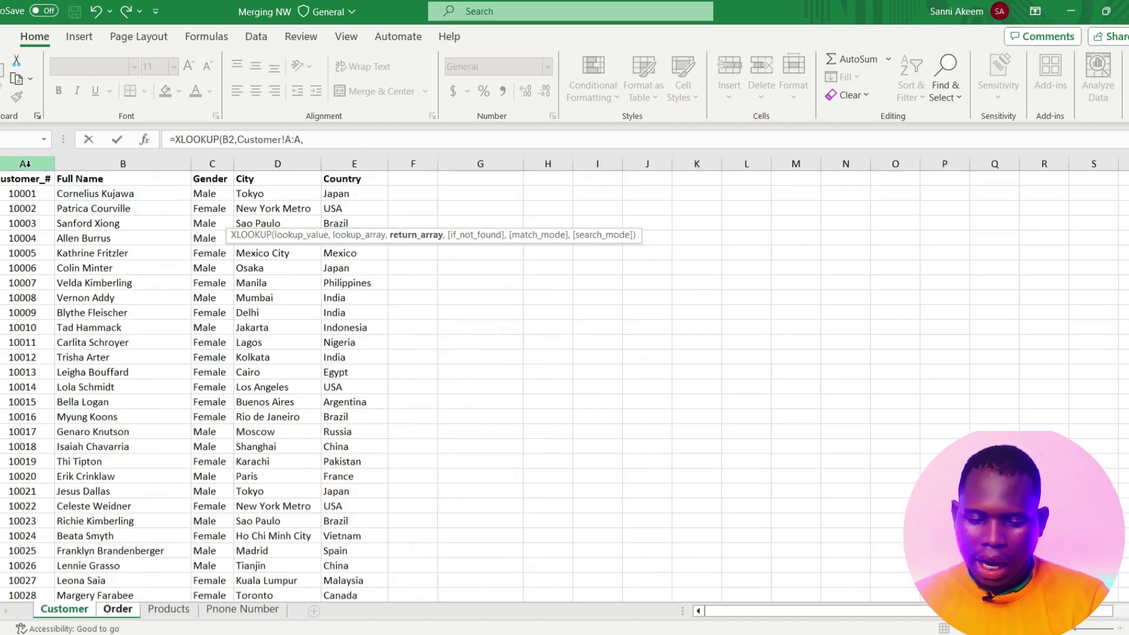
{"action": "left_click", "coordinate": [131, 164]}
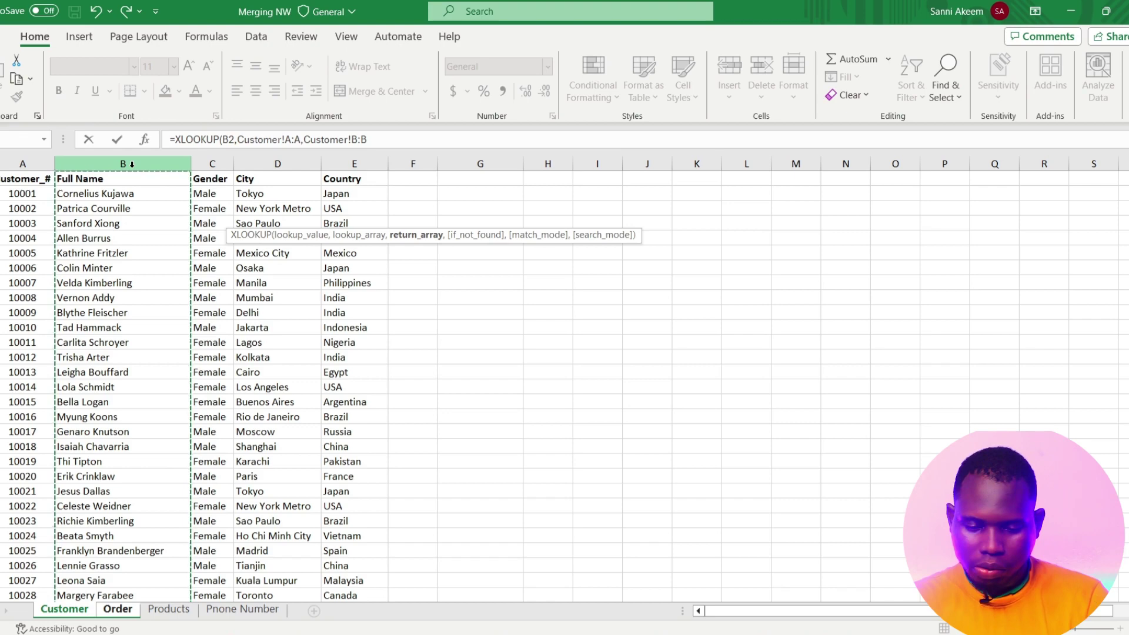
{"action": "type", "text": ")"}
{"action": "key", "text": "Return"}
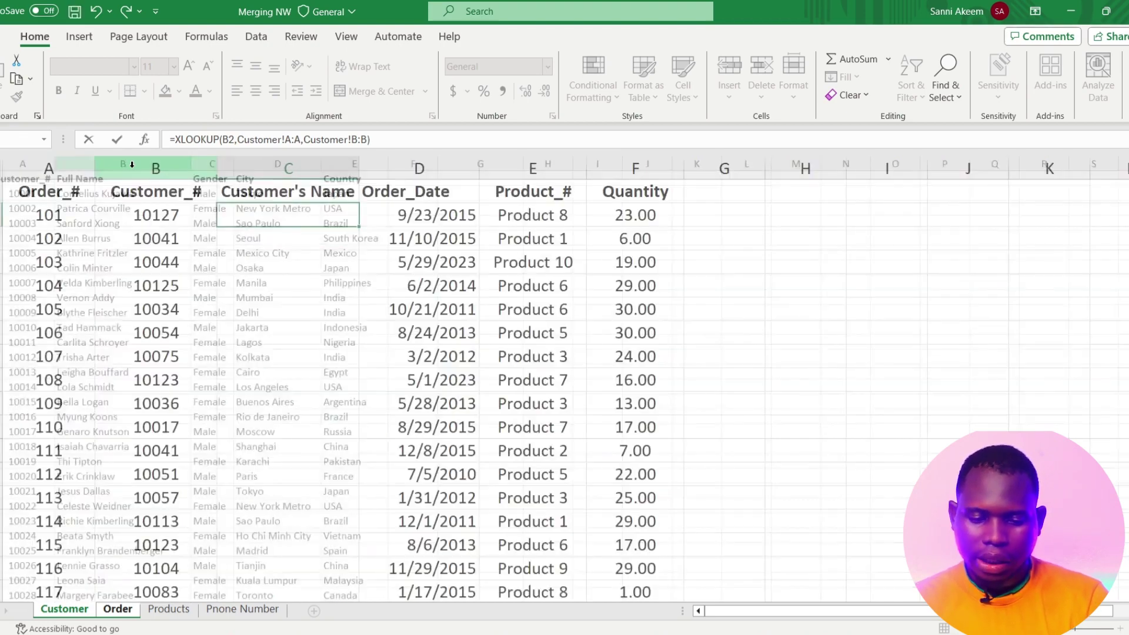
Fill C2's XLOOKUP formula down column C and left-align the returned names.
{"action": "left_click", "coordinate": [300, 218]}
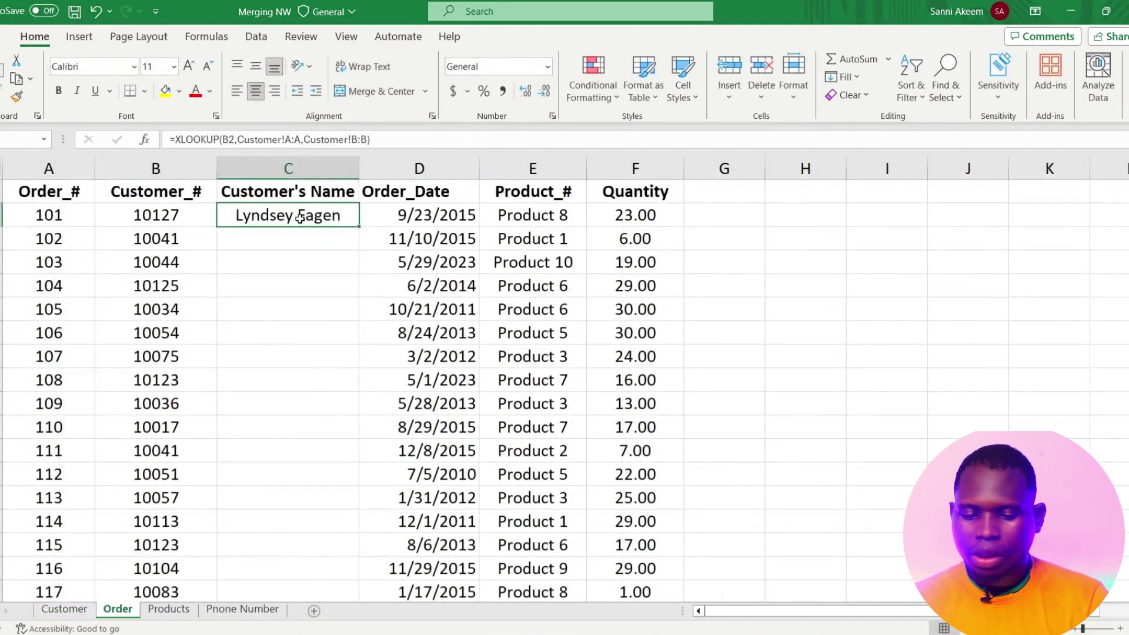
{"action": "double_click", "coordinate": [362, 230]}
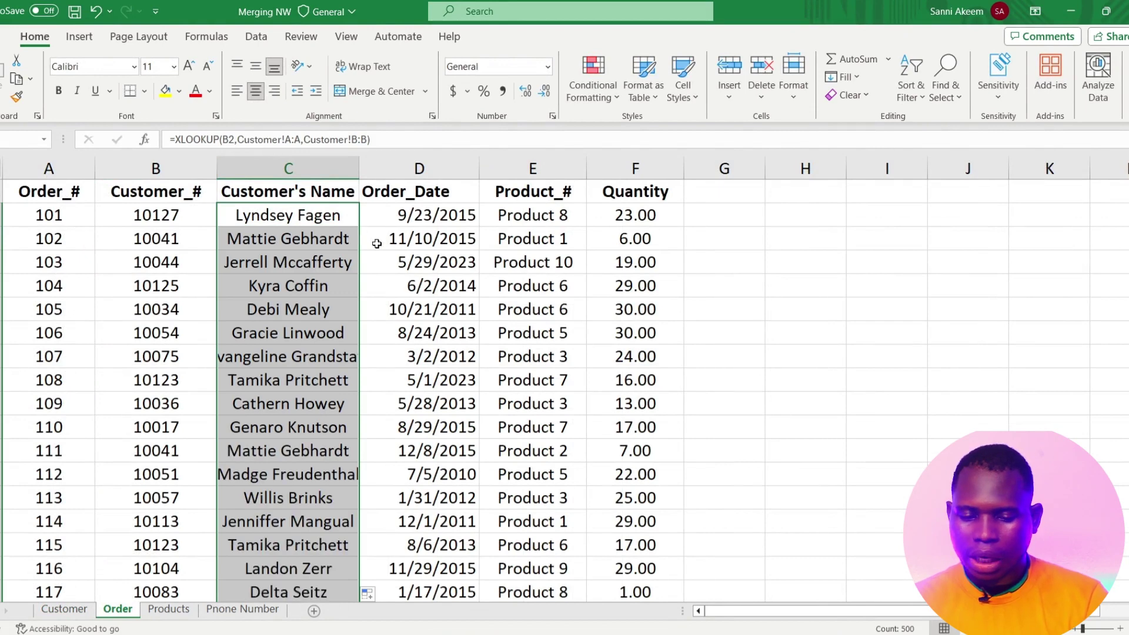
{"action": "left_click", "coordinate": [243, 90]}
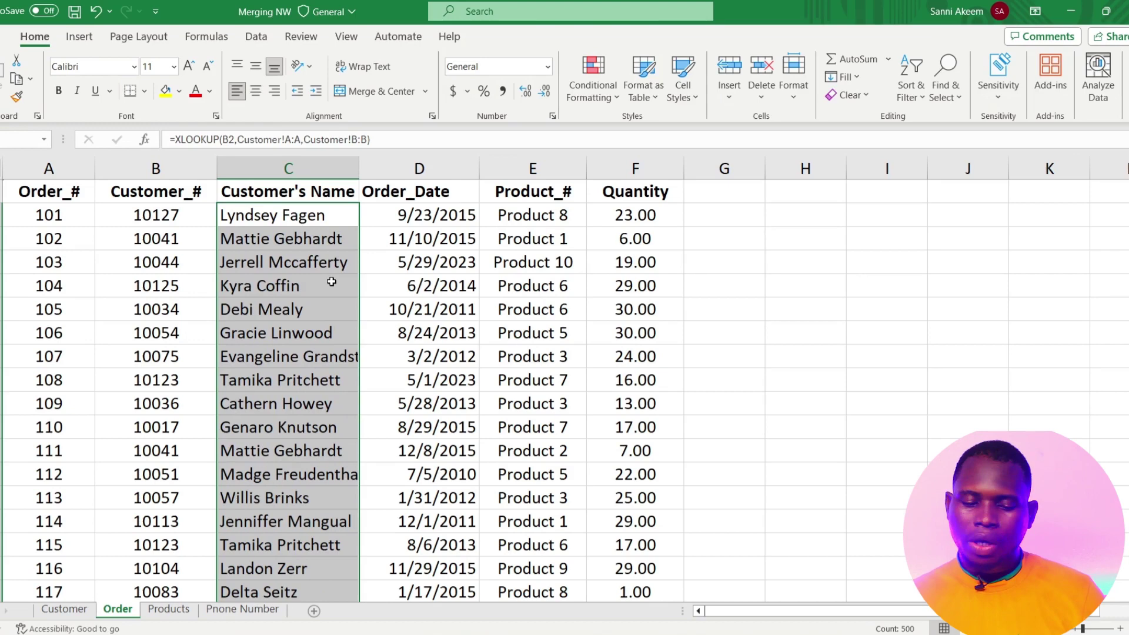
Select the Customer_# column on the Customer sheet, then undo the Order sheet's looked-up names.
{"action": "left_click", "coordinate": [64, 609]}
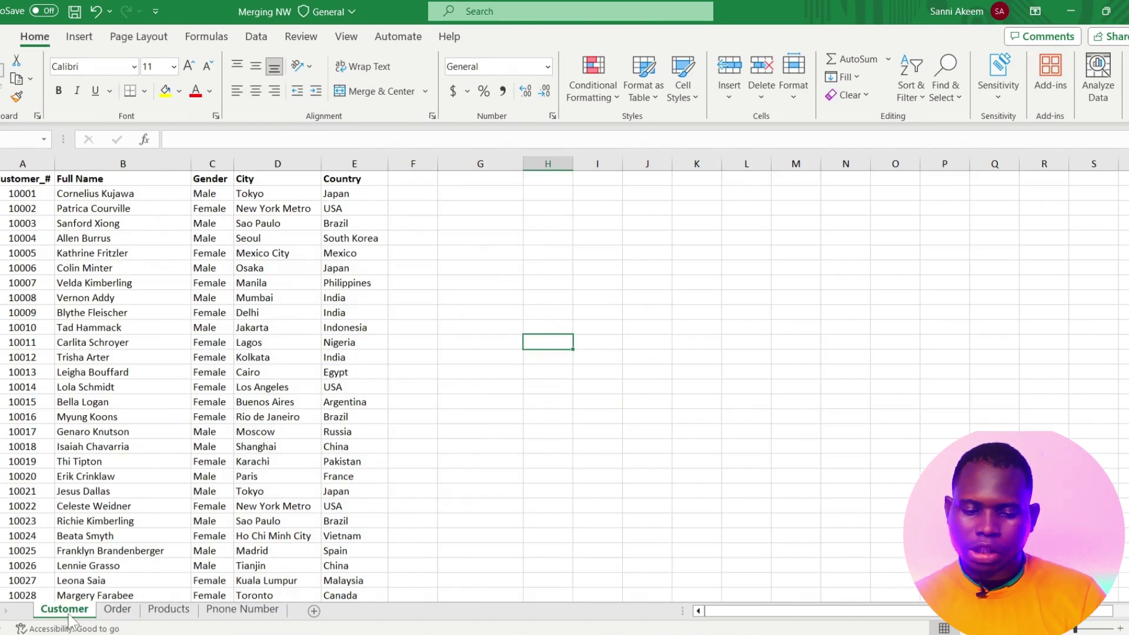
{"action": "left_click", "coordinate": [30, 172]}
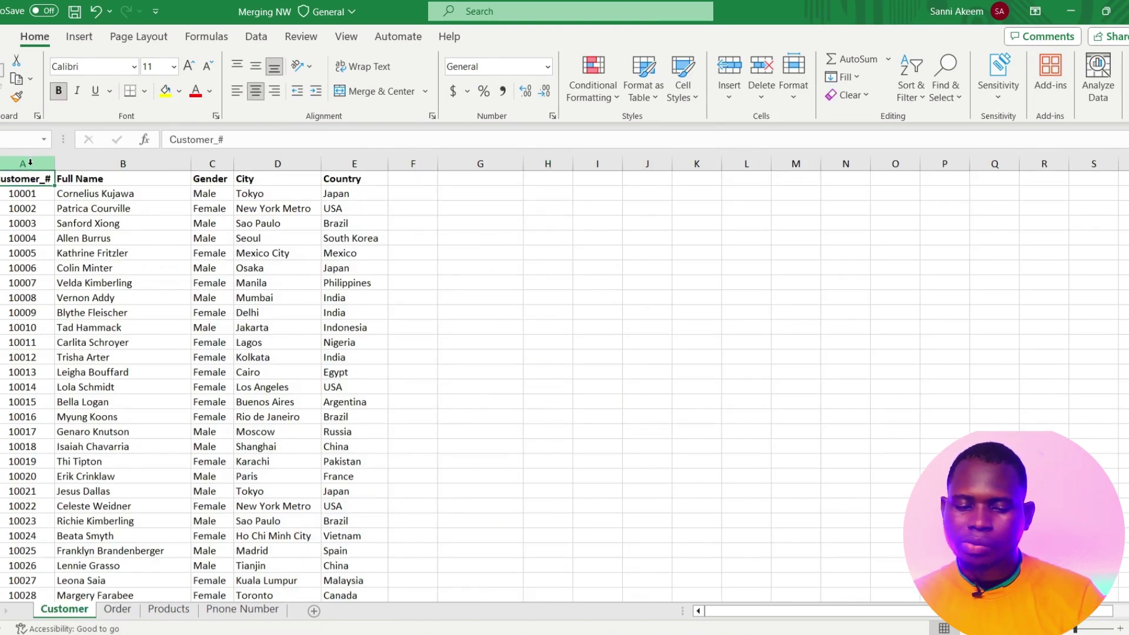
{"action": "left_click", "coordinate": [30, 164]}
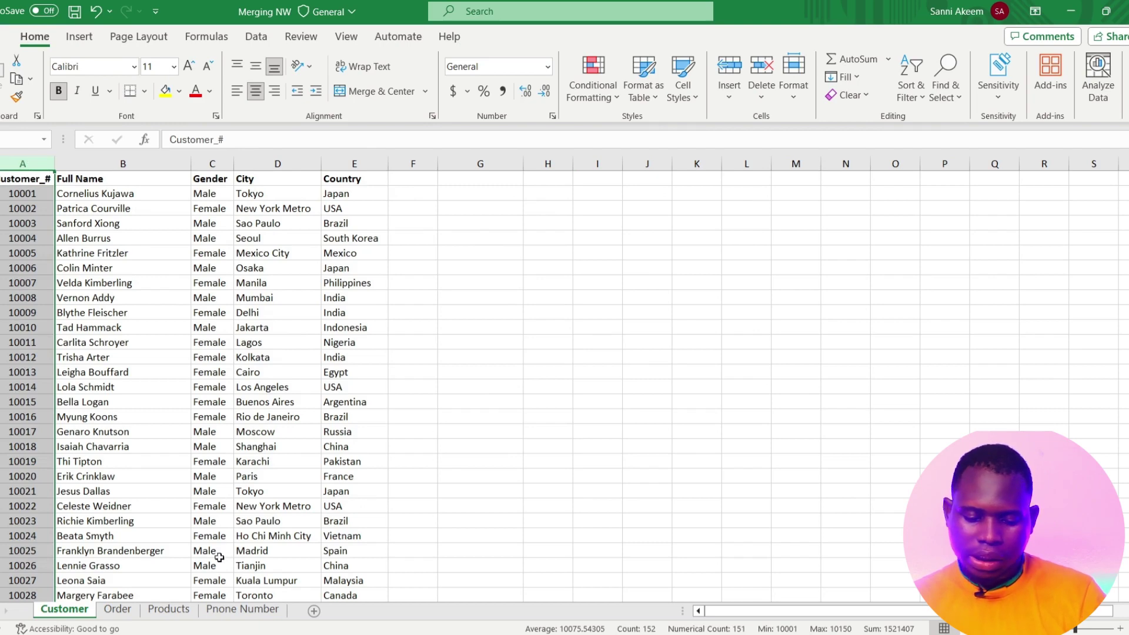
{"action": "left_click", "coordinate": [132, 610]}
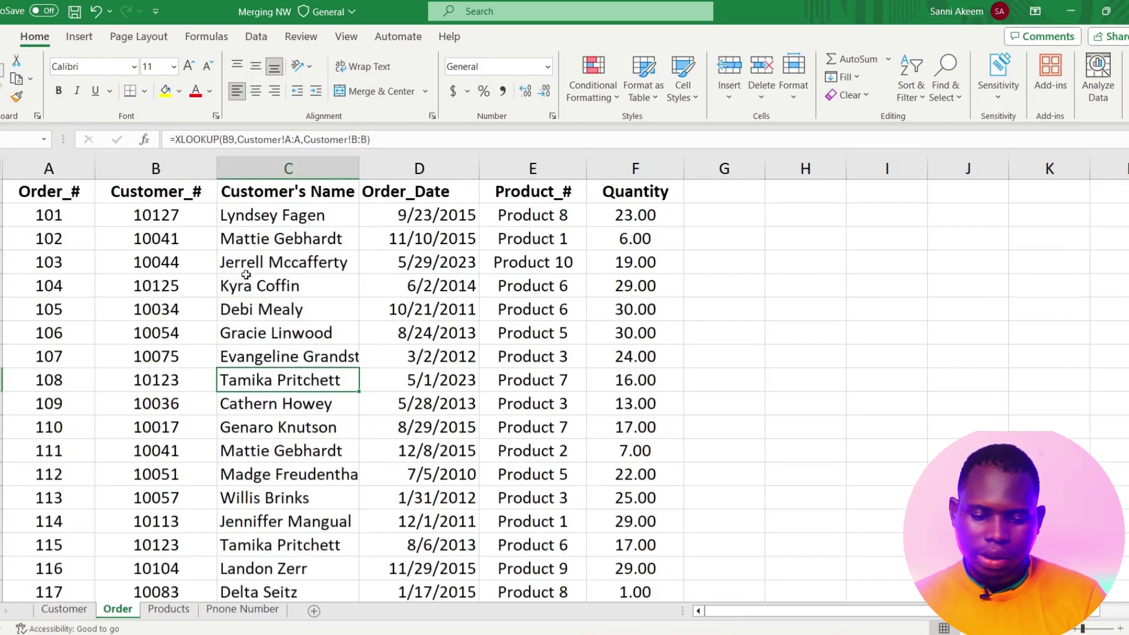
{"action": "left_click", "coordinate": [289, 213]}
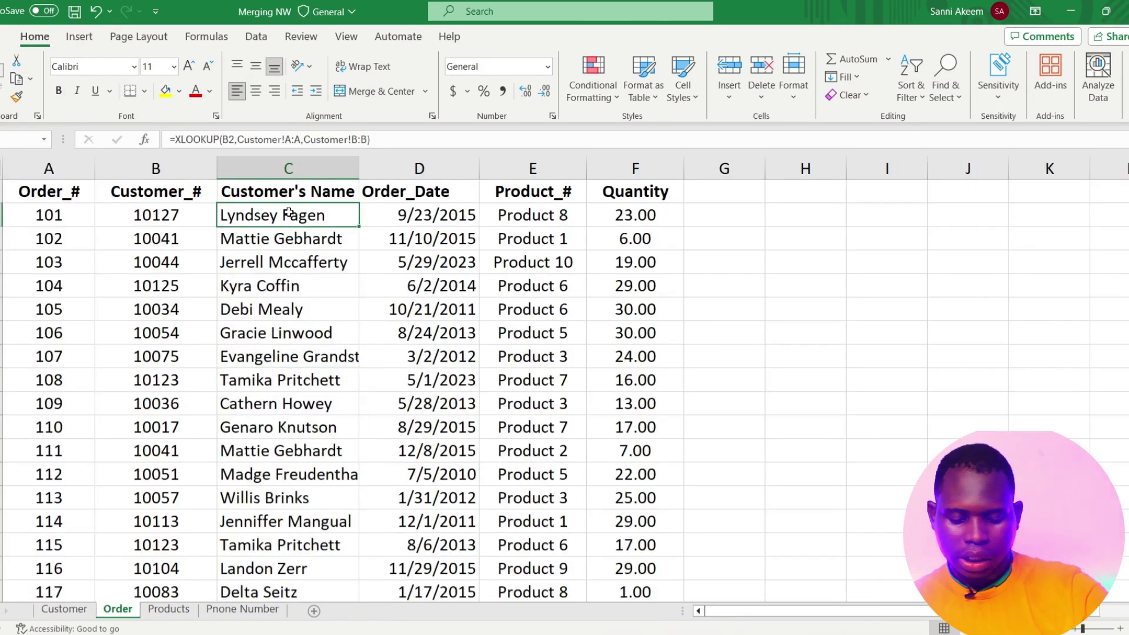
{"action": "key", "text": "ctrl+z"}
{"action": "key", "text": "ctrl+z"}
{"action": "key", "text": "ctrl+z"}
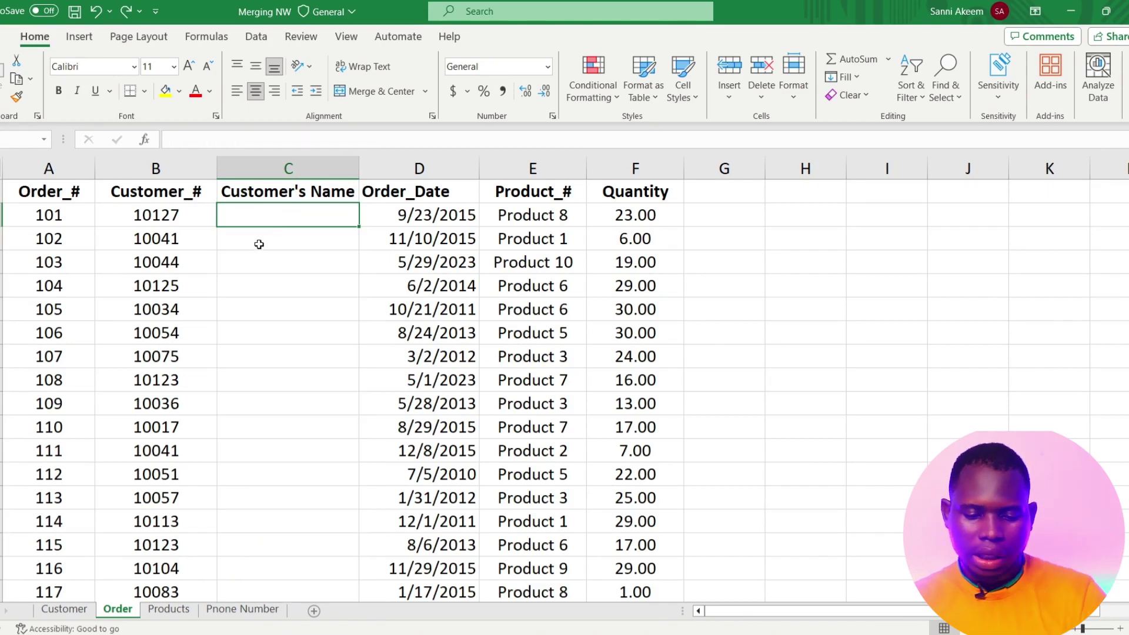
Move the Customer_# column on the Customer sheet to sit just before City.
{"action": "left_click", "coordinate": [64, 610]}
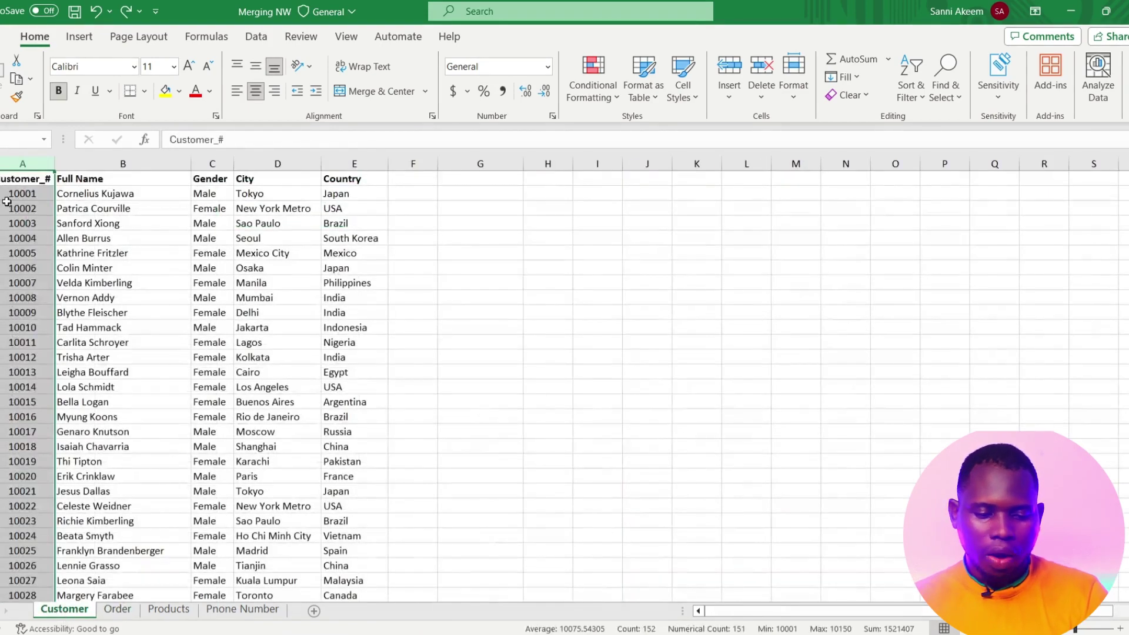
{"action": "left_click", "coordinate": [28, 172]}
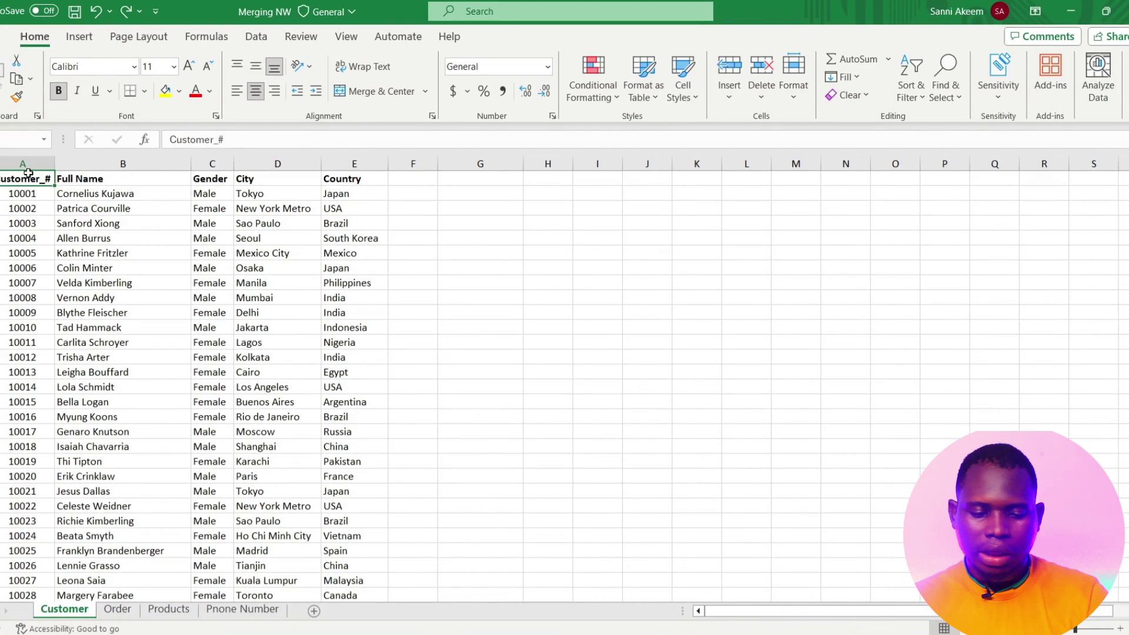
{"action": "left_click", "coordinate": [28, 161]}
{"action": "key", "text": "ctrl+c"}
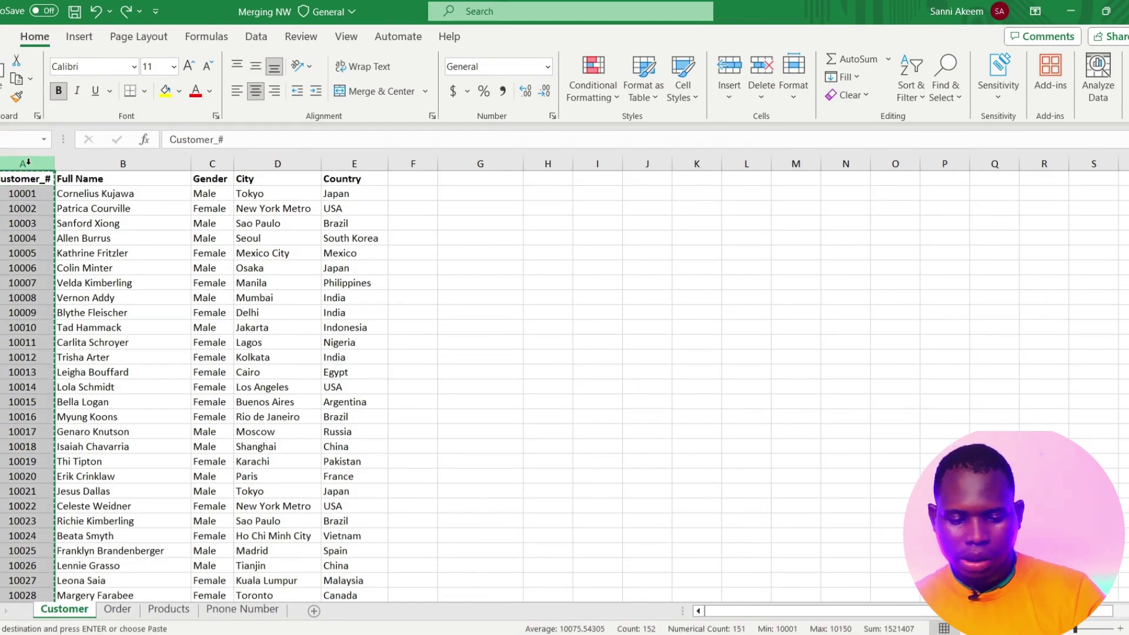
{"action": "left_click", "coordinate": [401, 162]}
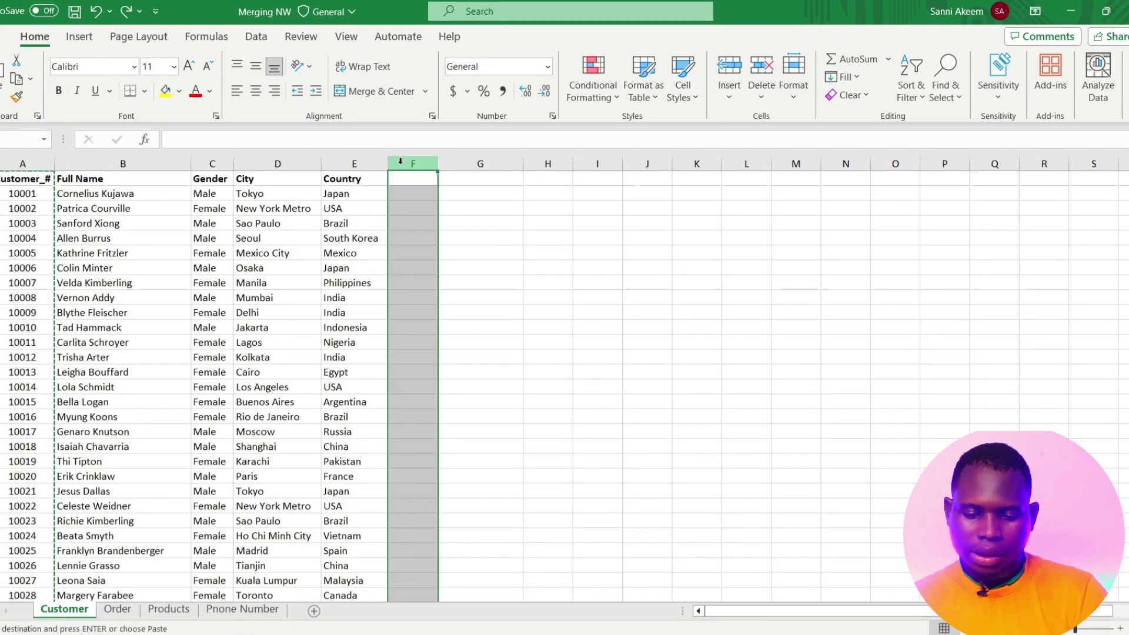
{"action": "left_click", "coordinate": [282, 164]}
{"action": "right_click", "coordinate": [285, 167]}
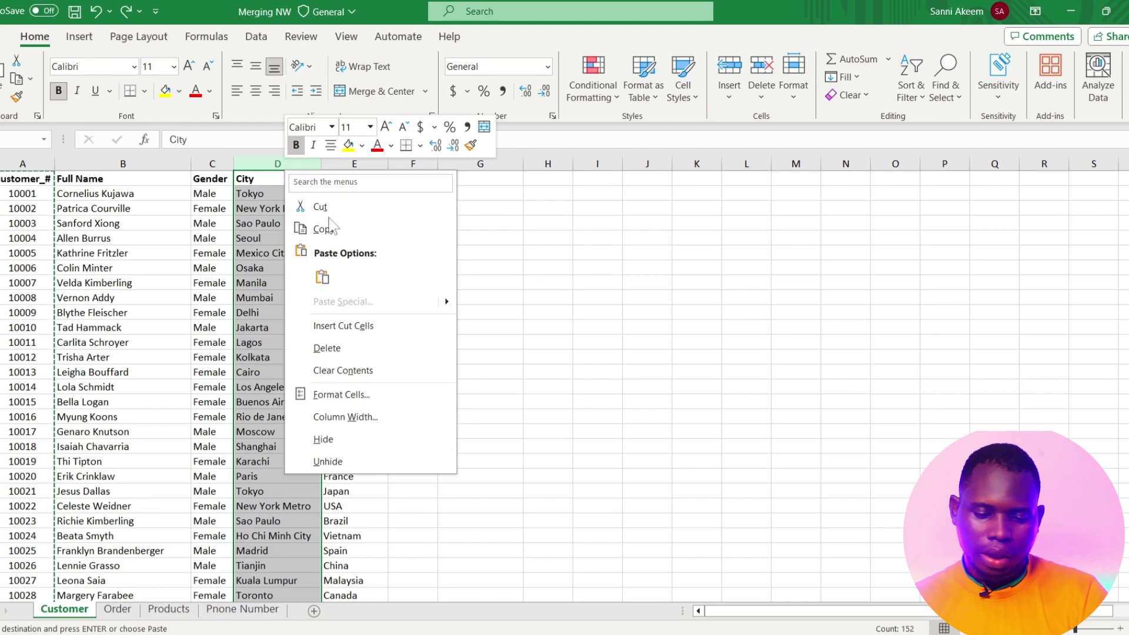
{"action": "left_click", "coordinate": [343, 325]}
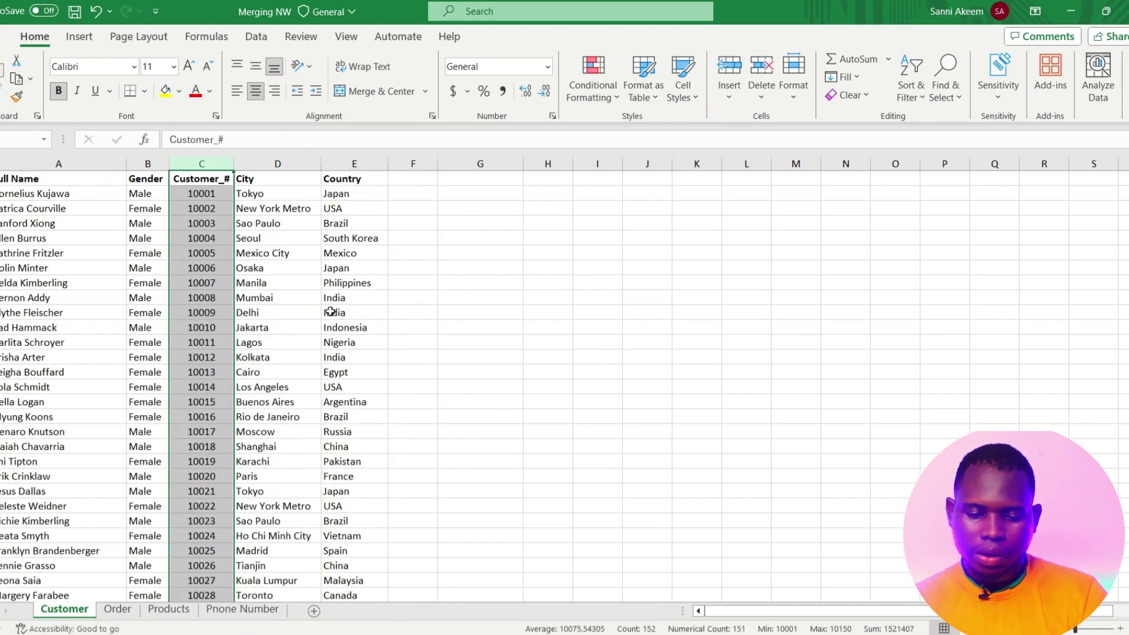
Select the relocated Customer_# column from C1 down to the last row.
{"action": "left_click", "coordinate": [196, 198]}
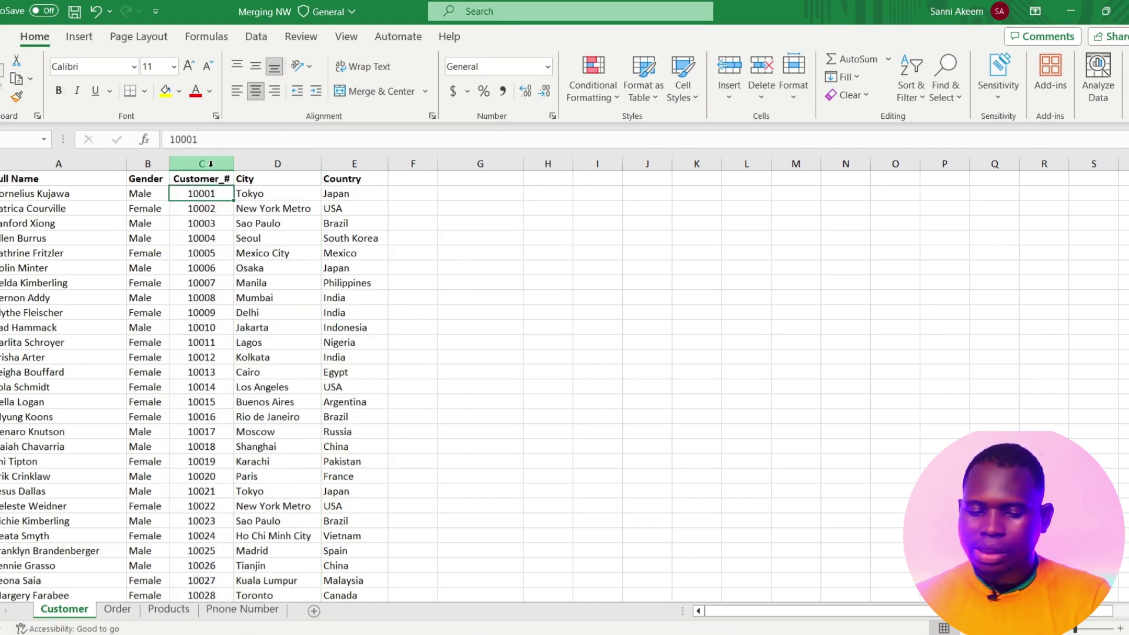
{"action": "left_click", "coordinate": [212, 176]}
{"action": "key", "text": "ctrl+shift+Down"}
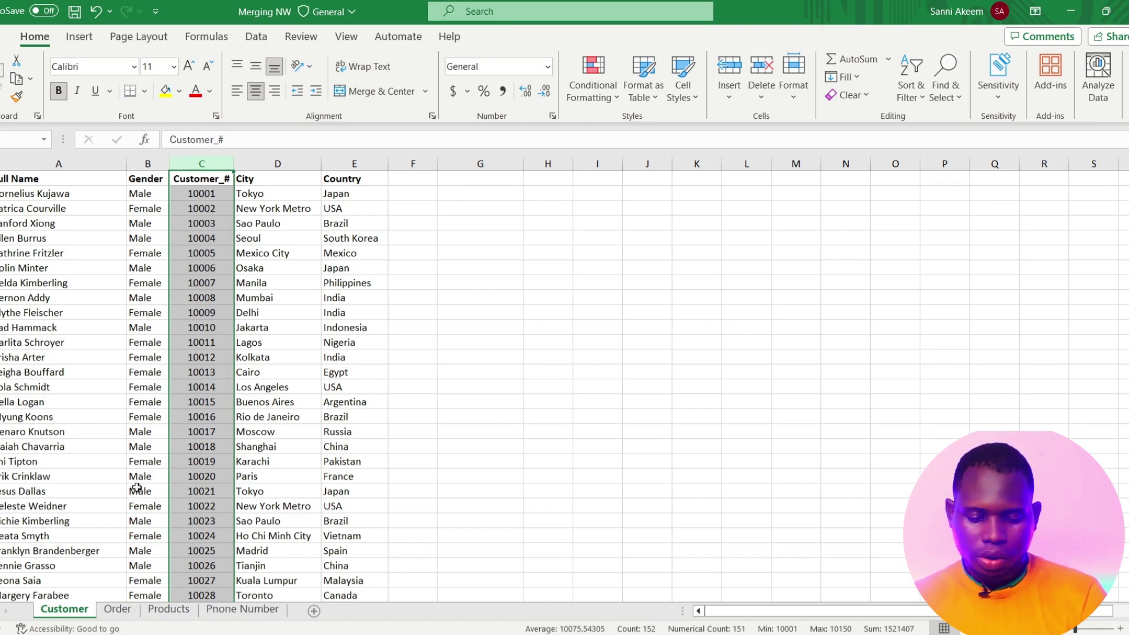
Enter =XLOOKUP(B2,Customer!C:C,Customer!A:A) in C2 and left-align the returned customer names.
{"action": "left_click", "coordinate": [117, 609]}
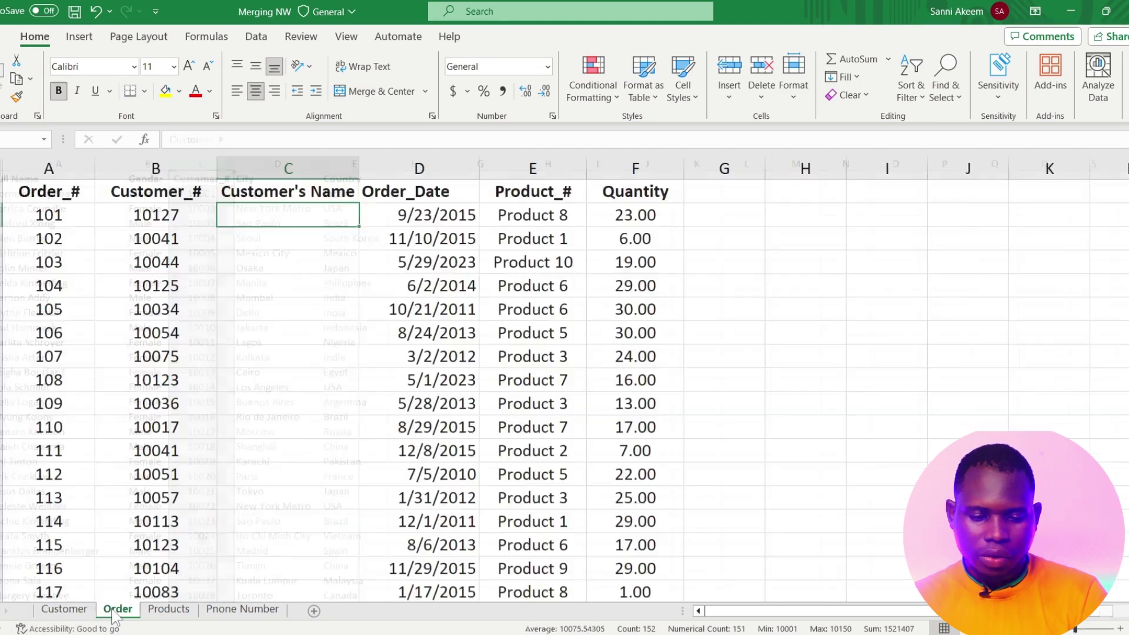
{"action": "type", "text": "="}
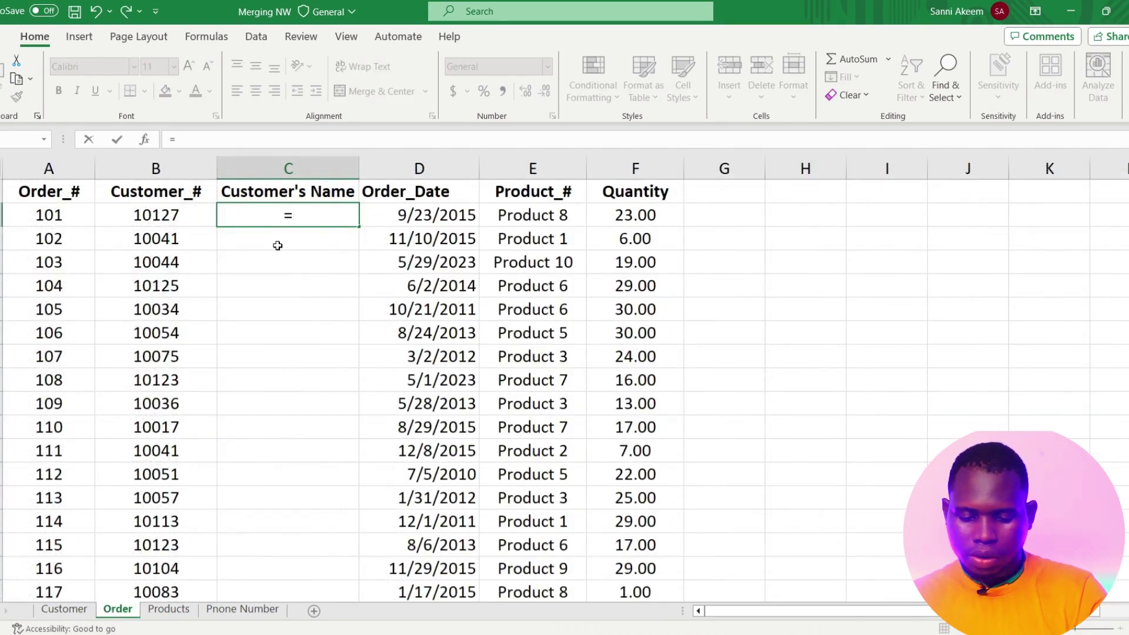
{"action": "type", "text": "xlo"}
{"action": "key", "text": "Tab"}
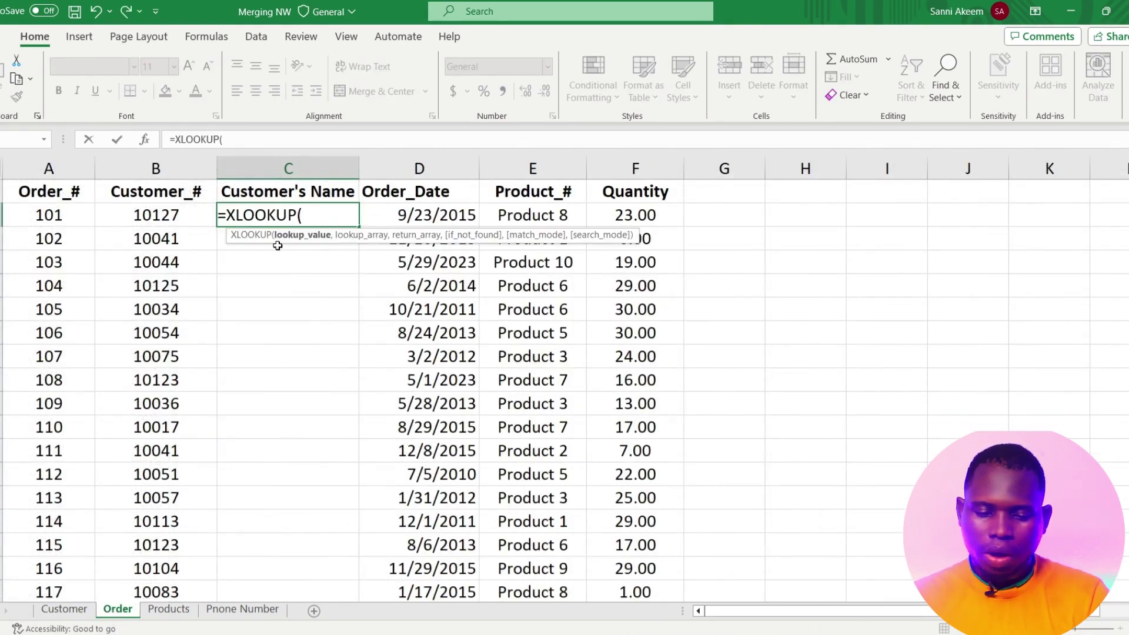
{"action": "left_click", "coordinate": [166, 214]}
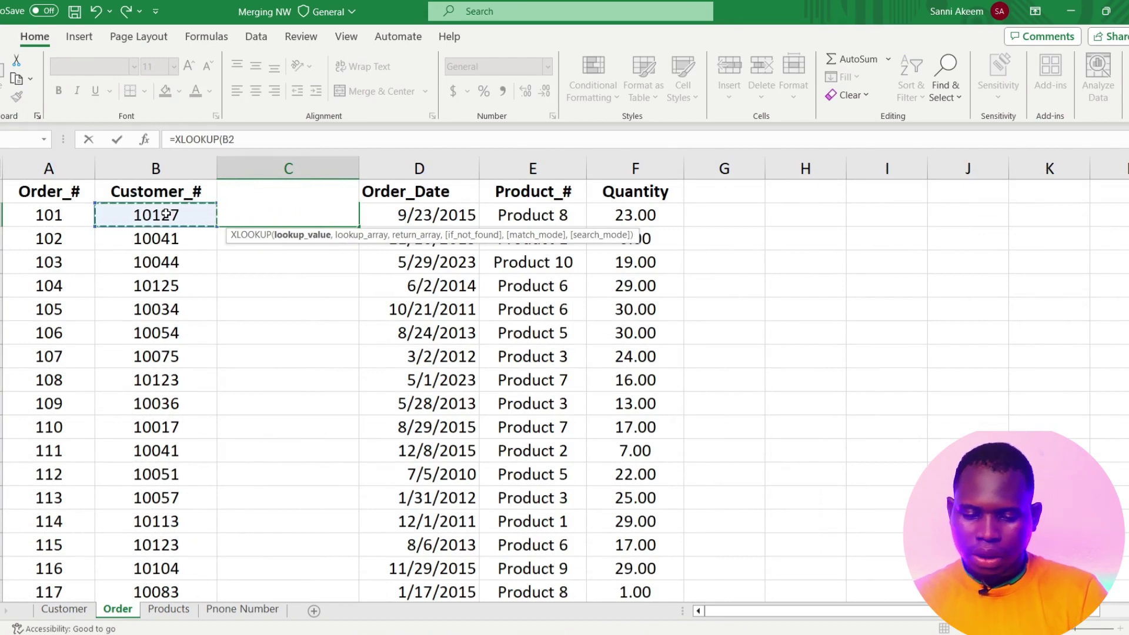
{"action": "type", "text": ","}
{"action": "left_click", "coordinate": [78, 612]}
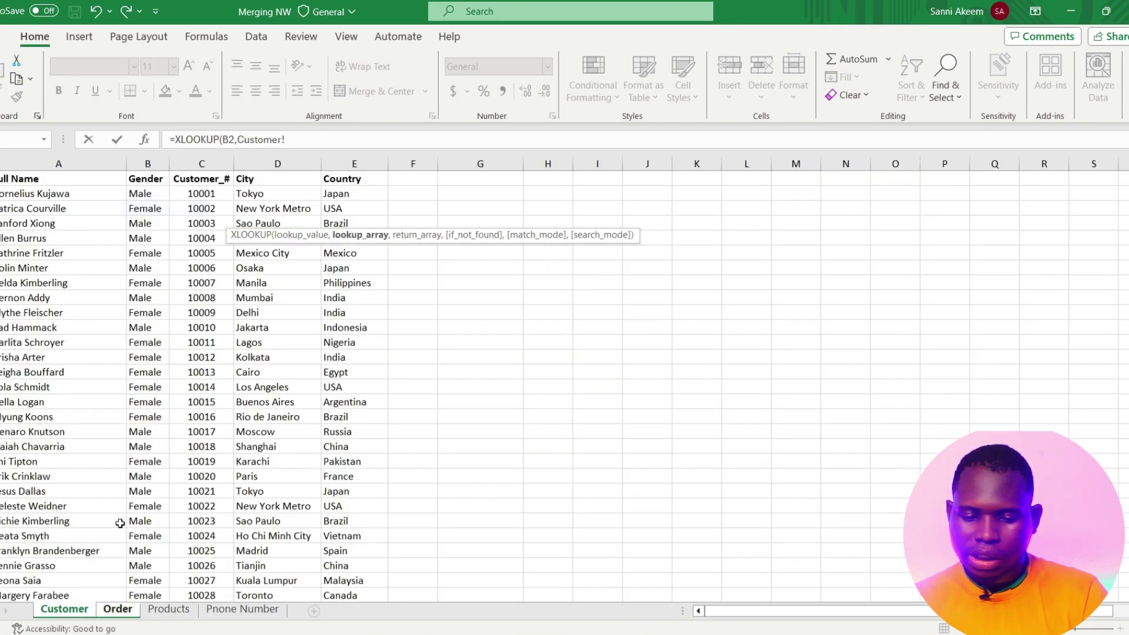
{"action": "left_click", "coordinate": [197, 162]}
{"action": "type", "text": ","}
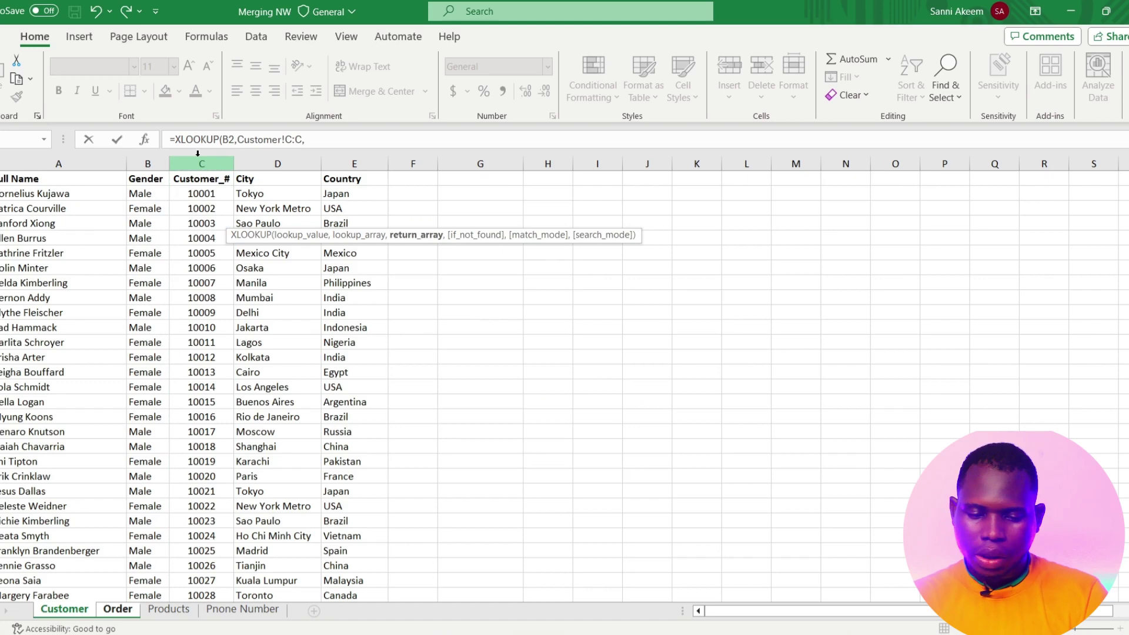
{"action": "left_click", "coordinate": [57, 164]}
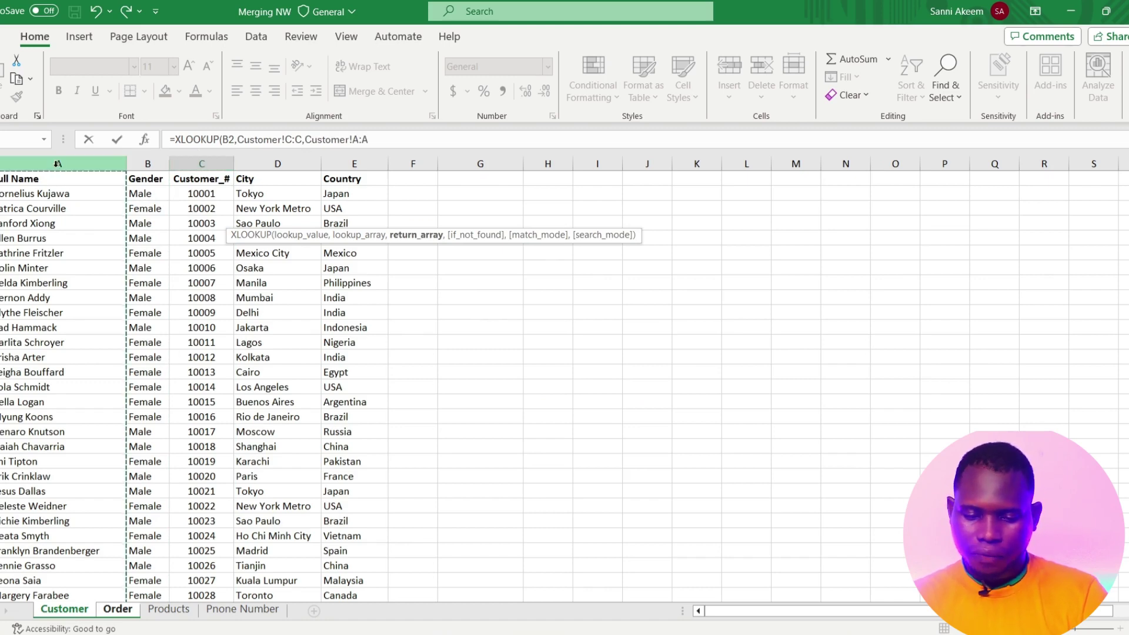
{"action": "type", "text": ")"}
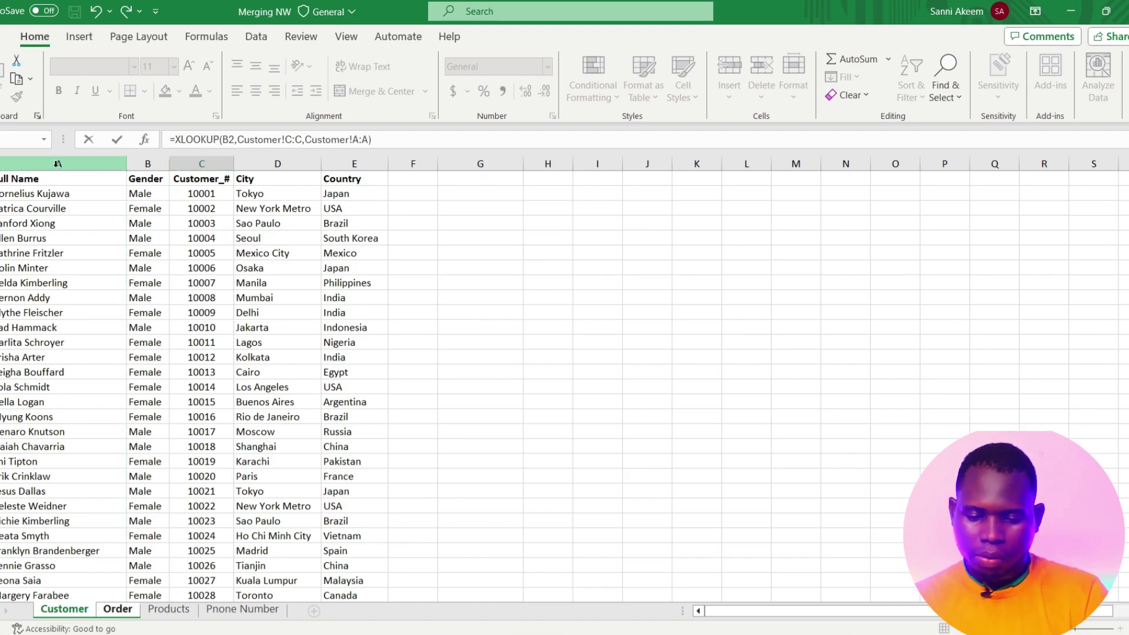
{"action": "key", "text": "Return"}
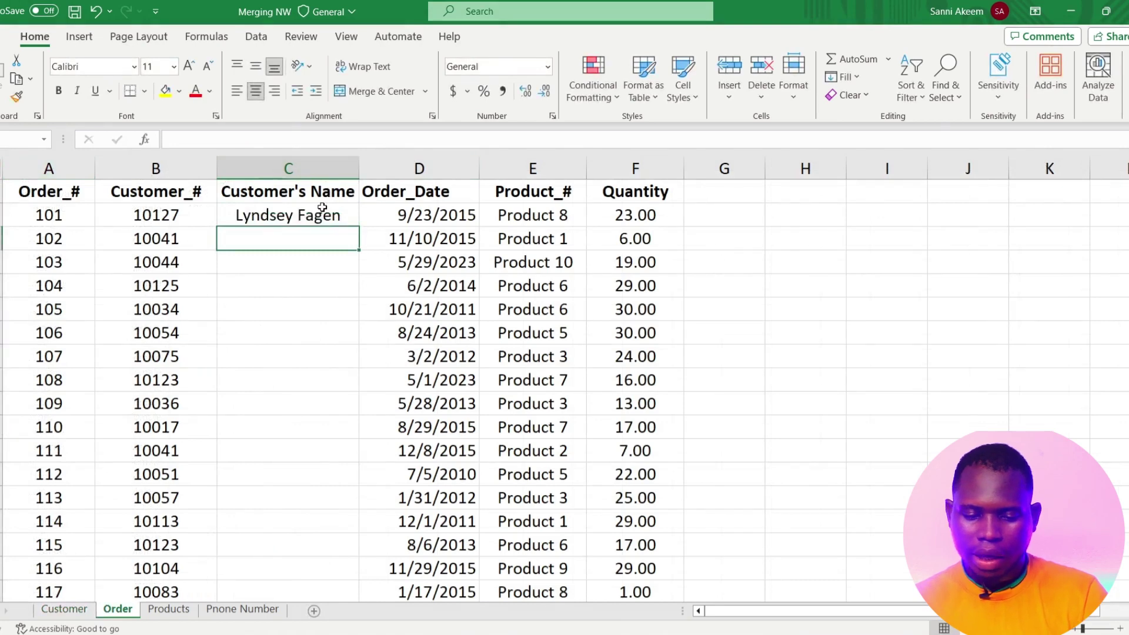
{"action": "left_click", "coordinate": [323, 215]}
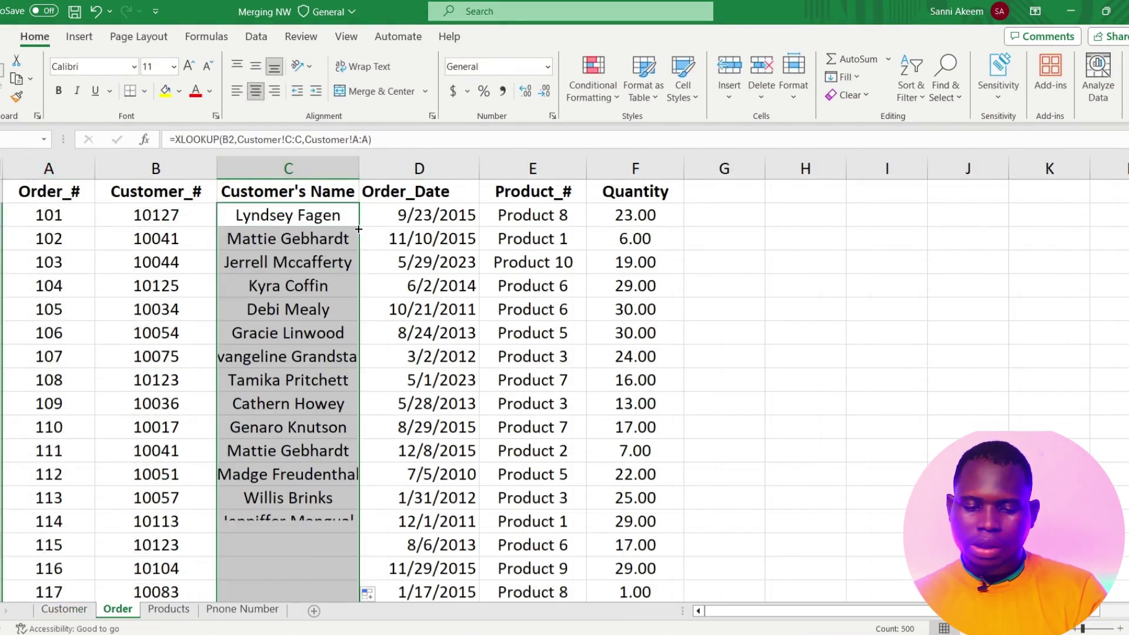
{"action": "left_click", "coordinate": [237, 92]}
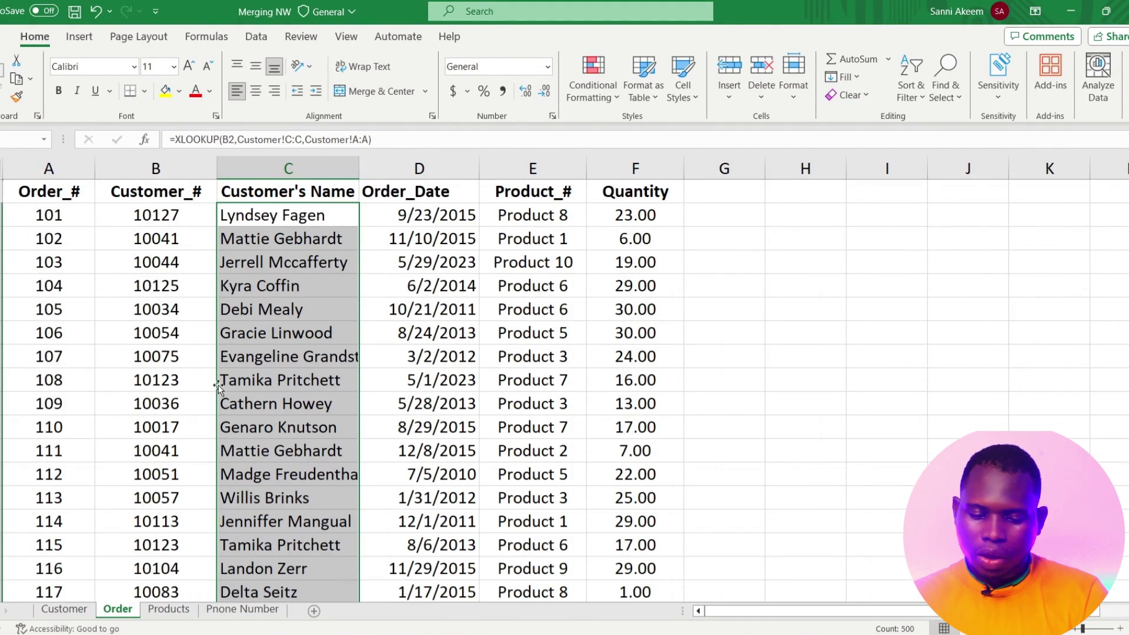
Show the Customer sheet with Customer_# now in column C between Gender and City.
{"action": "left_click", "coordinate": [83, 611]}
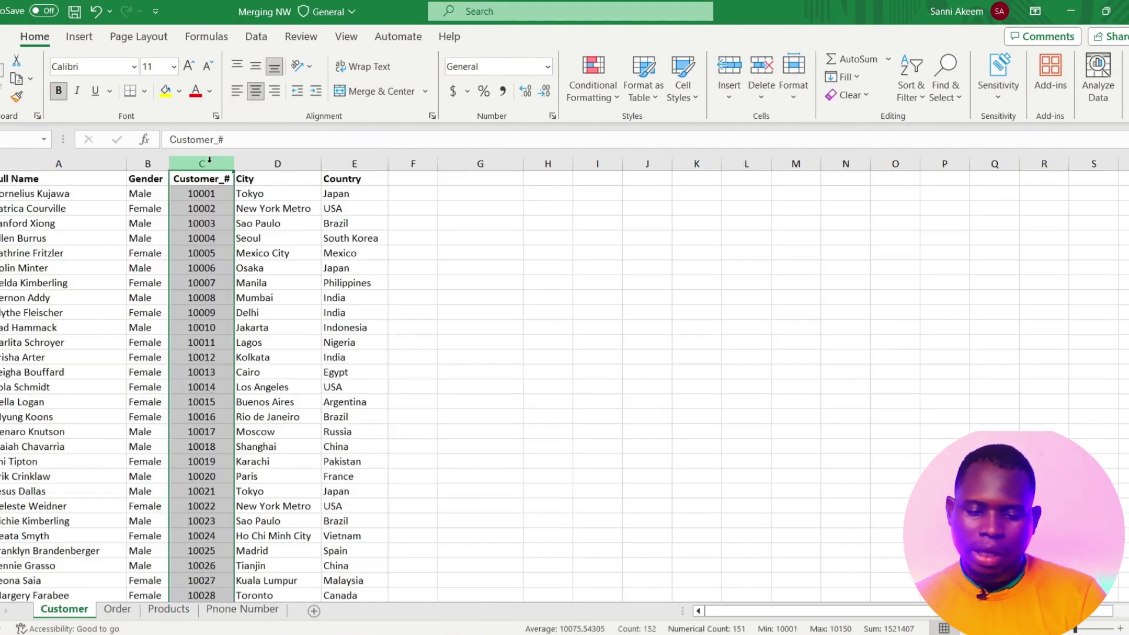